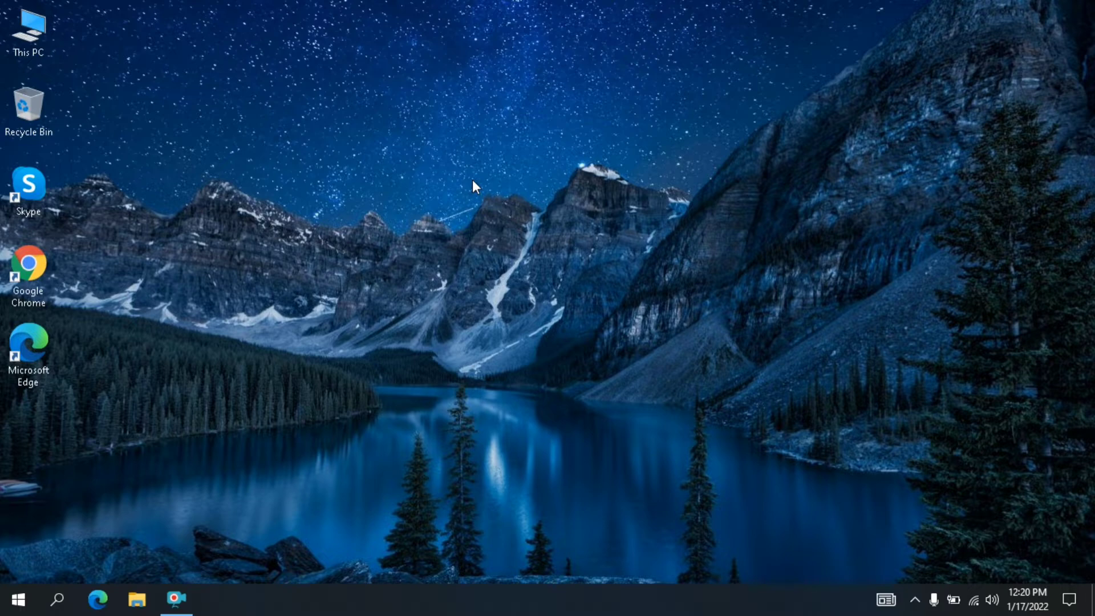
pyautogui.rightClick(283, 62)
pyautogui.click(319, 108)
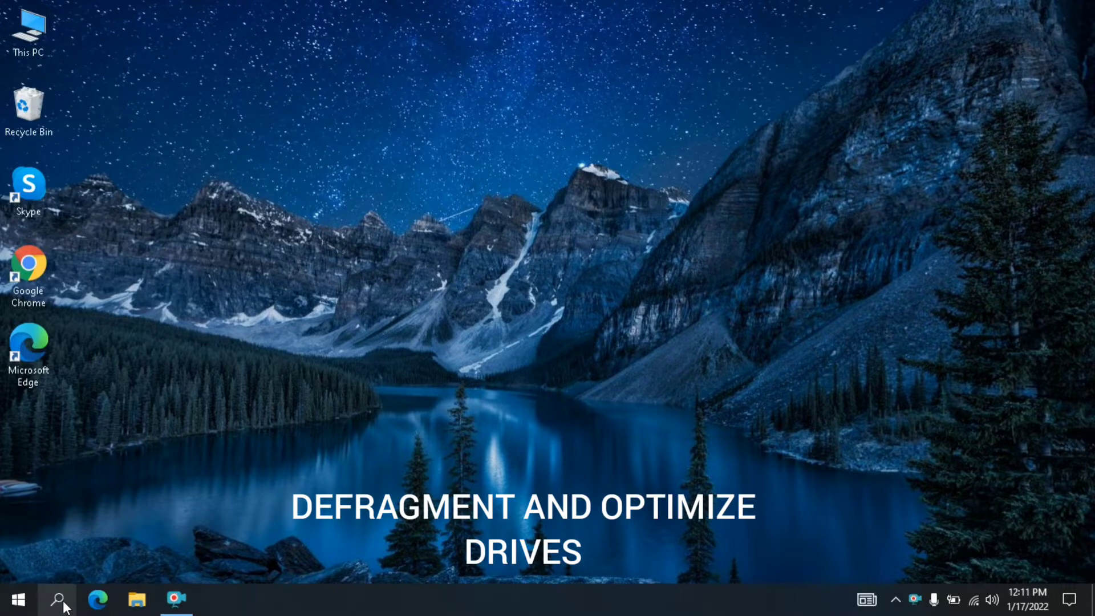
# - Search for "def" to open Defragment and Optimize Drives, start optimizing the C: drive and close the tool
pyautogui.click(60, 598)
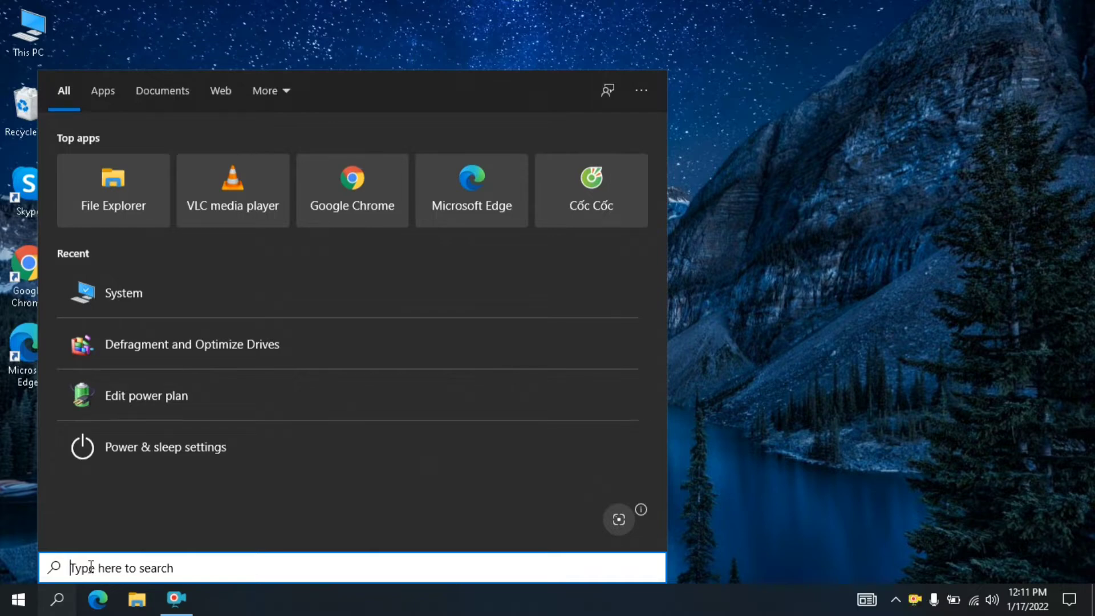
pyautogui.write('def')
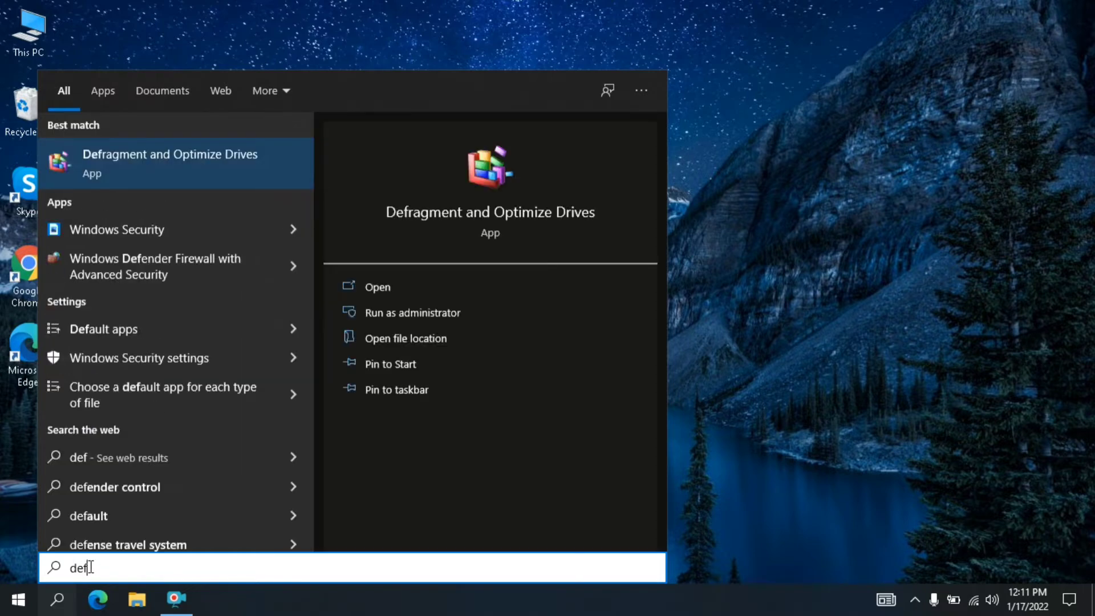
pyautogui.click(180, 160)
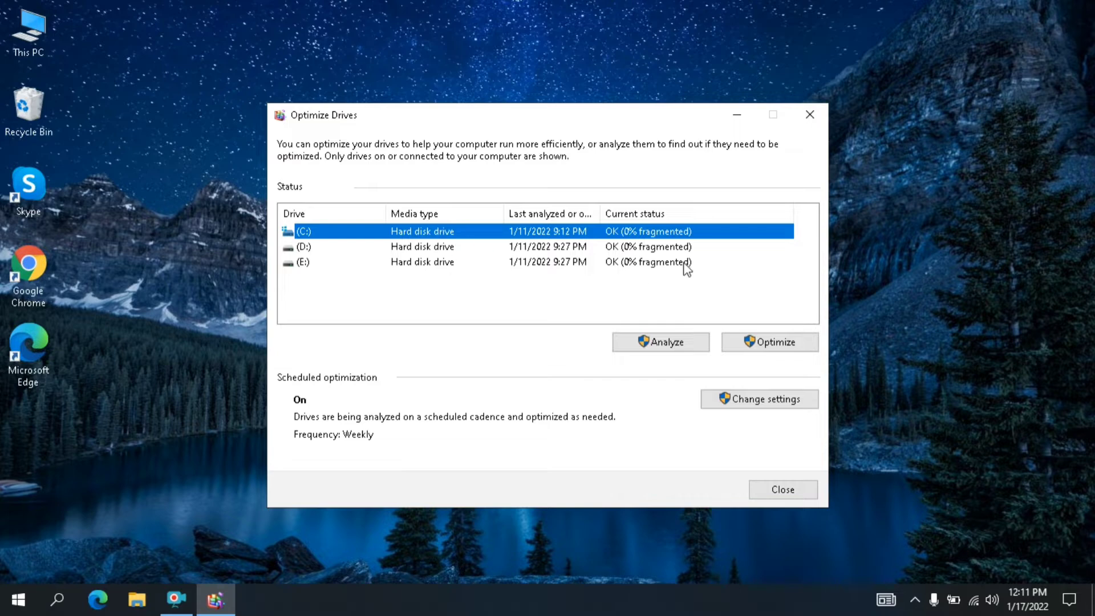
pyautogui.click(757, 345)
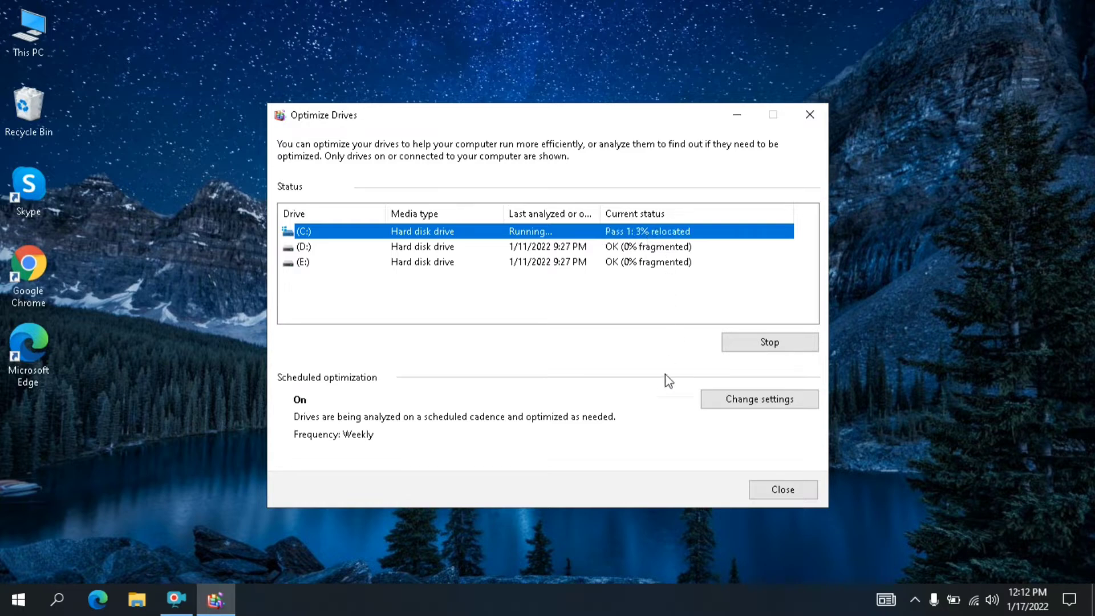
pyautogui.click(782, 489)
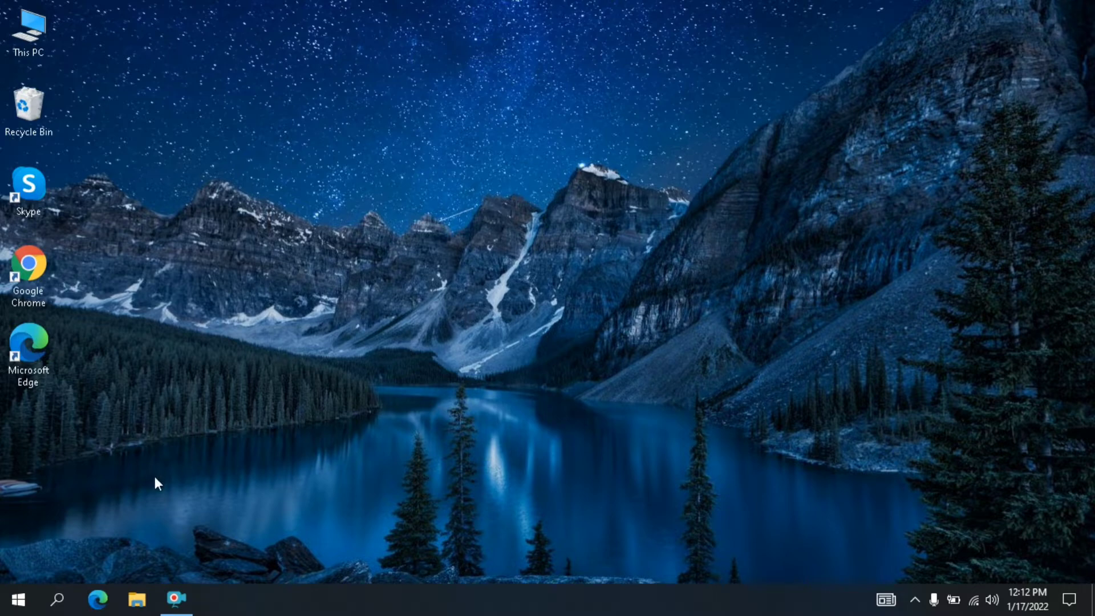
# - Open the user's temporary files folder by running the command %temp%
pyautogui.rightClick(30, 592)
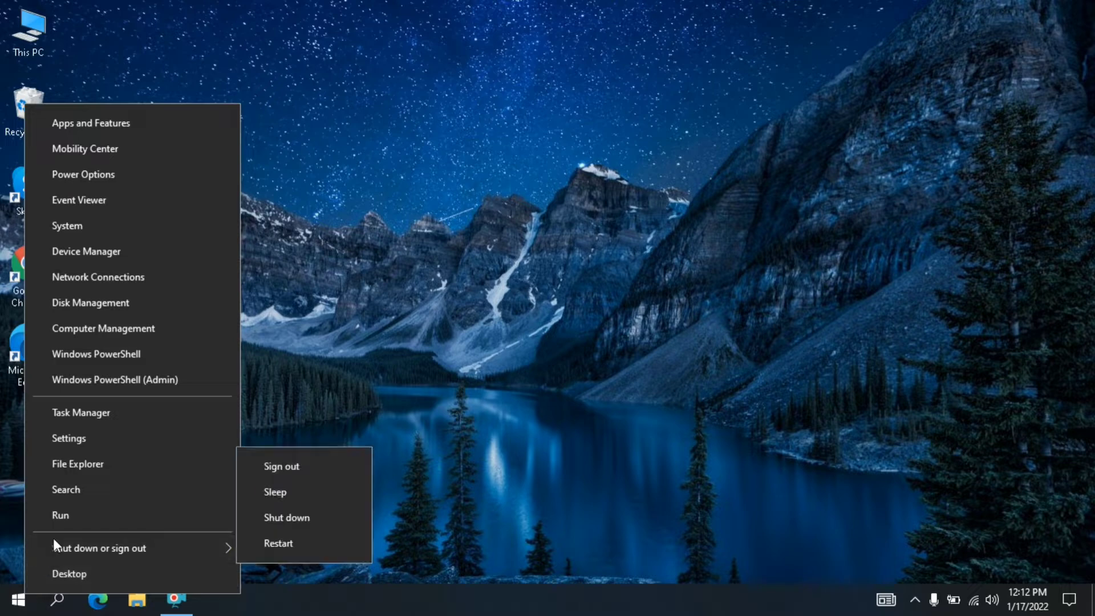
pyautogui.click(101, 514)
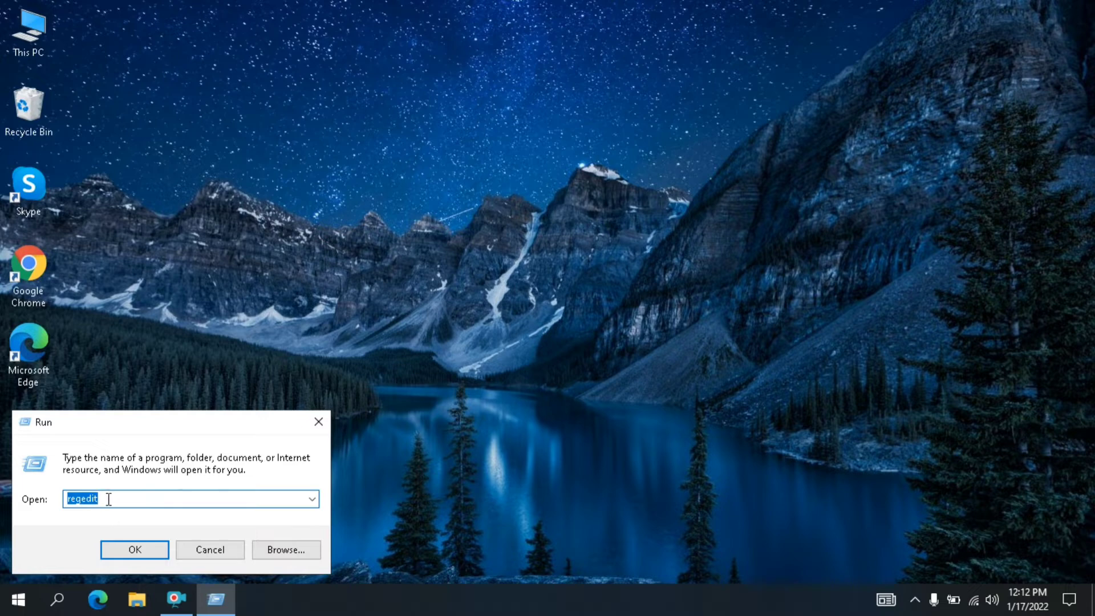
pyautogui.write('%')
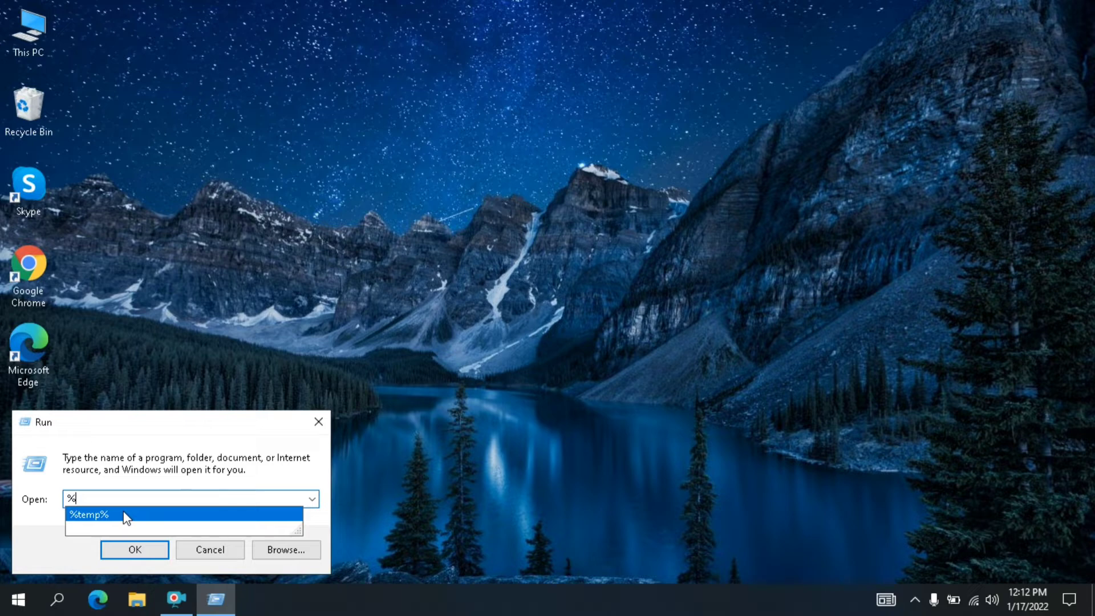
pyautogui.click(126, 517)
pyautogui.click(137, 551)
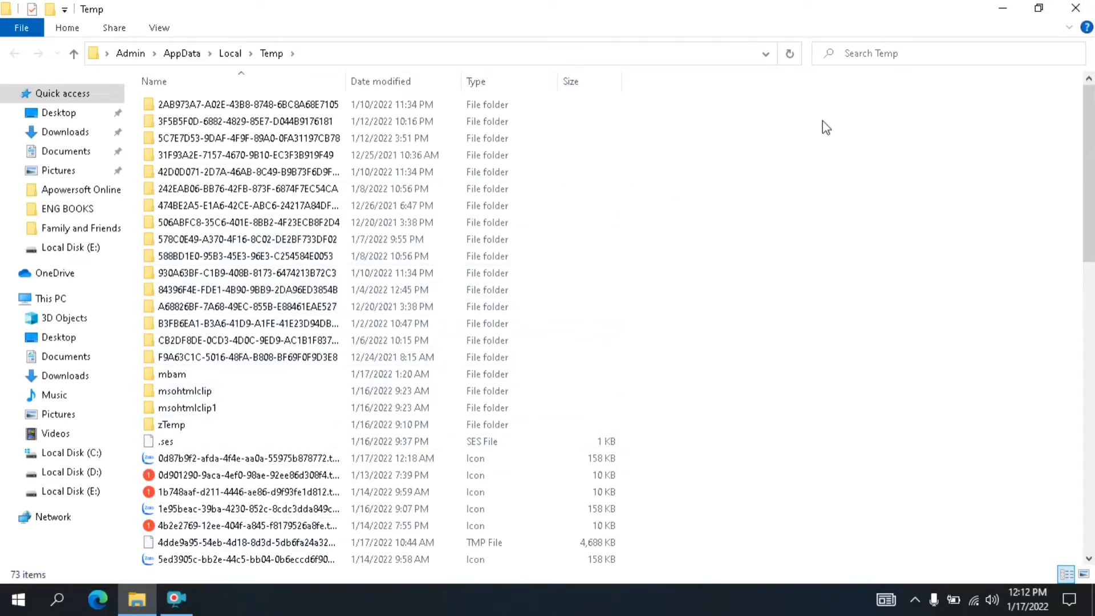
# - Select all files and folders in the user's Temp folder and delete them
pyautogui.moveTo(822, 121); pyautogui.dragTo(459, 343)
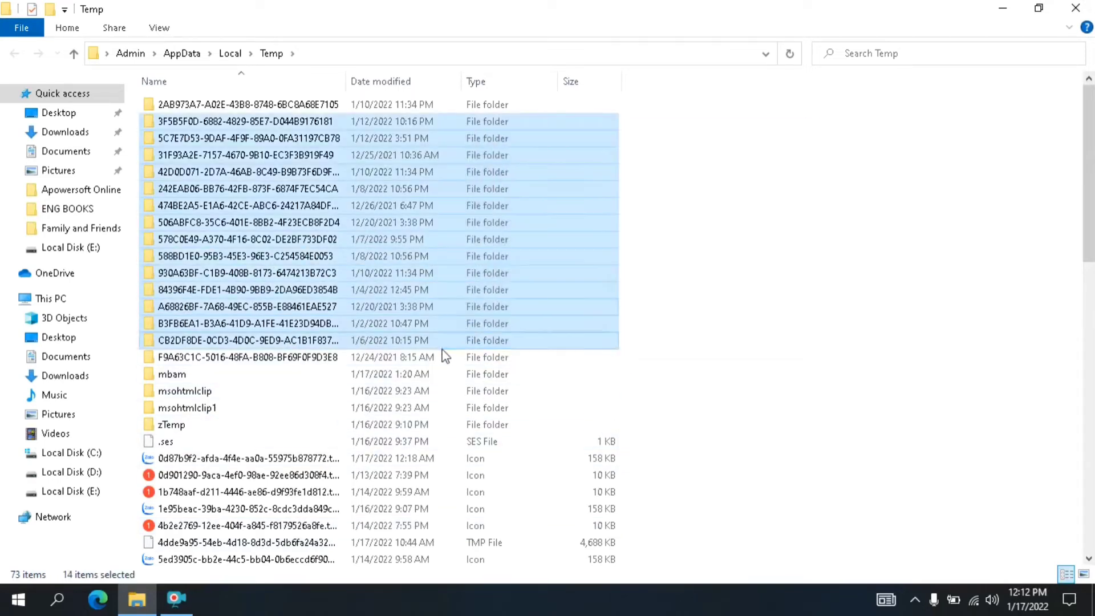
pyautogui.click(813, 169)
pyautogui.moveTo(825, 101); pyautogui.dragTo(429, 567)
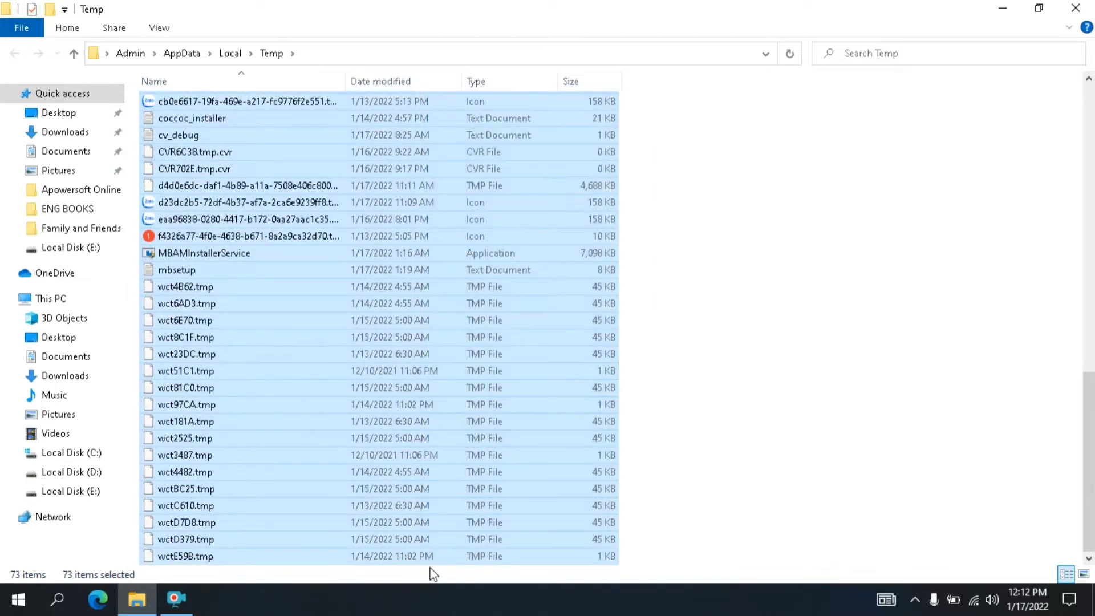
pyautogui.rightClick(431, 206)
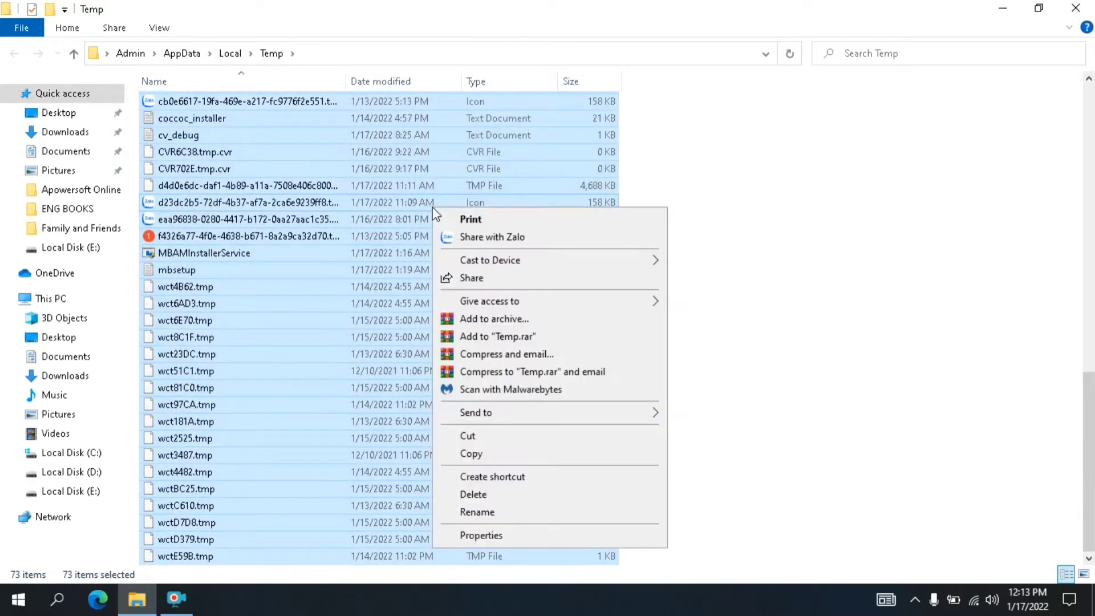
pyautogui.click(485, 495)
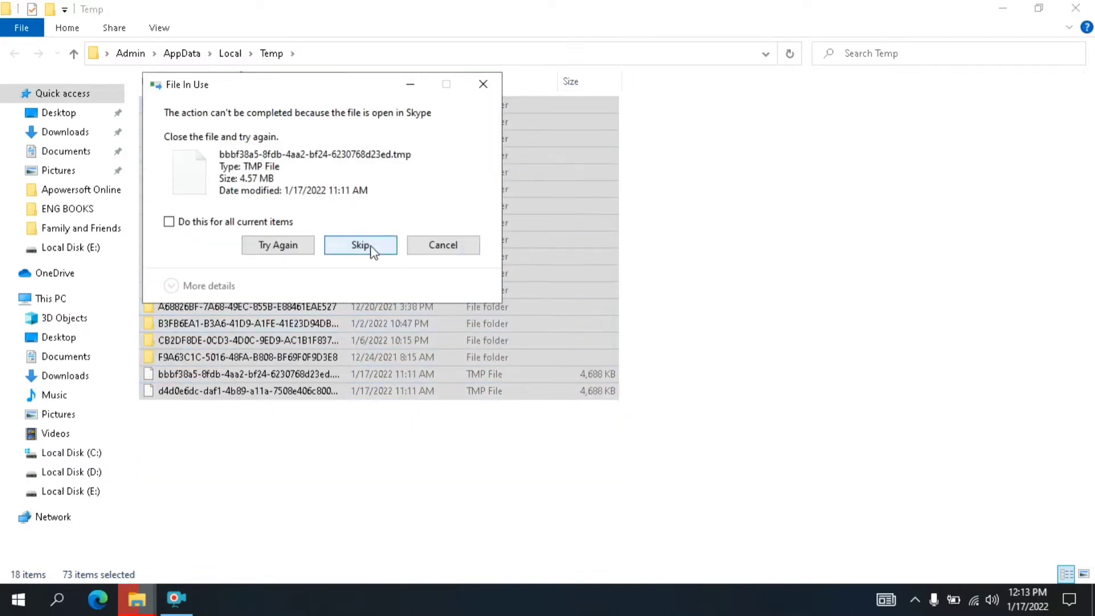
# - Retry the files in use for all current items, skip the locked files and protected folders, and cancel the rest of the deletion
pyautogui.click(193, 224)
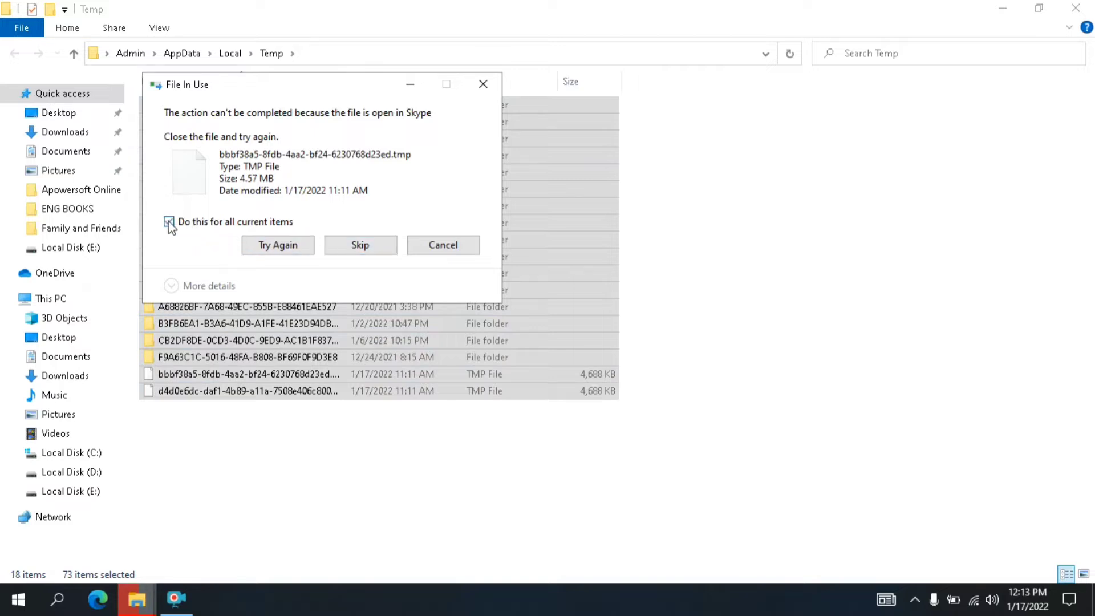
pyautogui.click(303, 250)
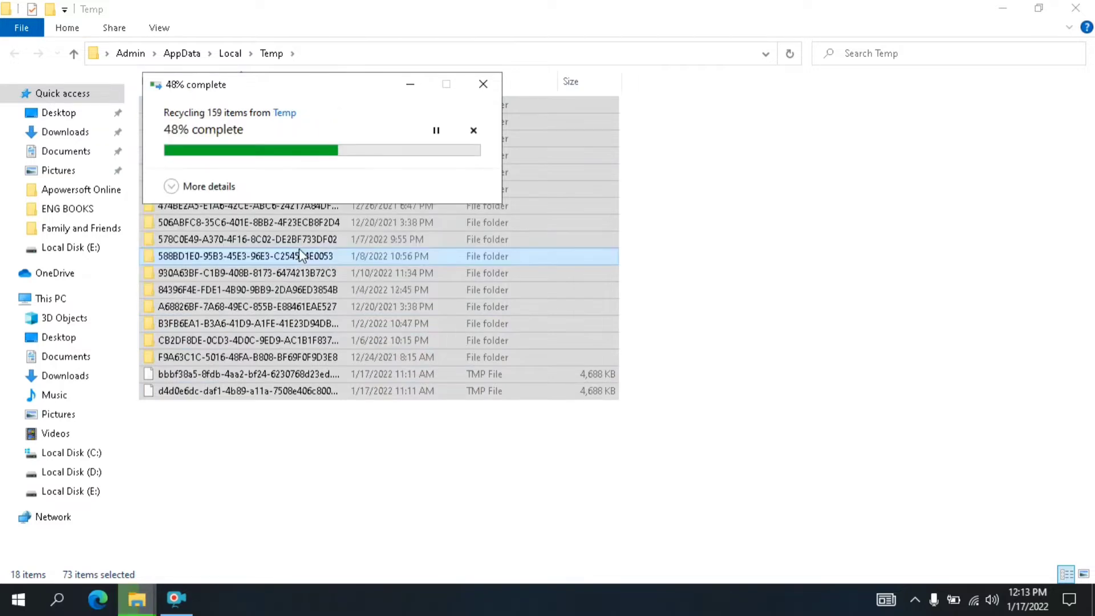
pyautogui.click(388, 247)
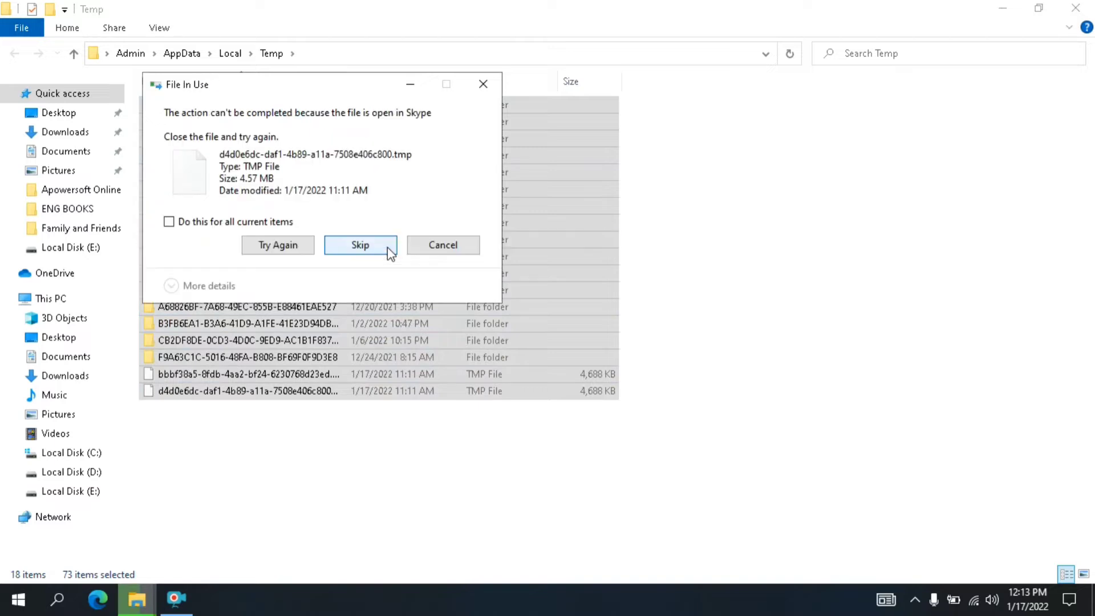
pyautogui.click(387, 246)
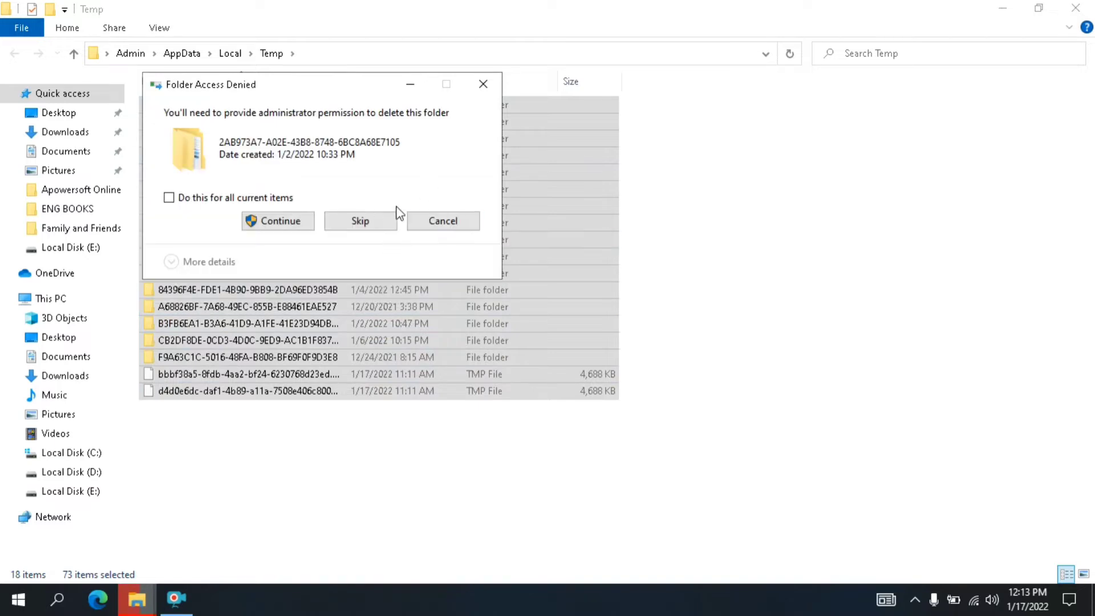
pyautogui.click(389, 223)
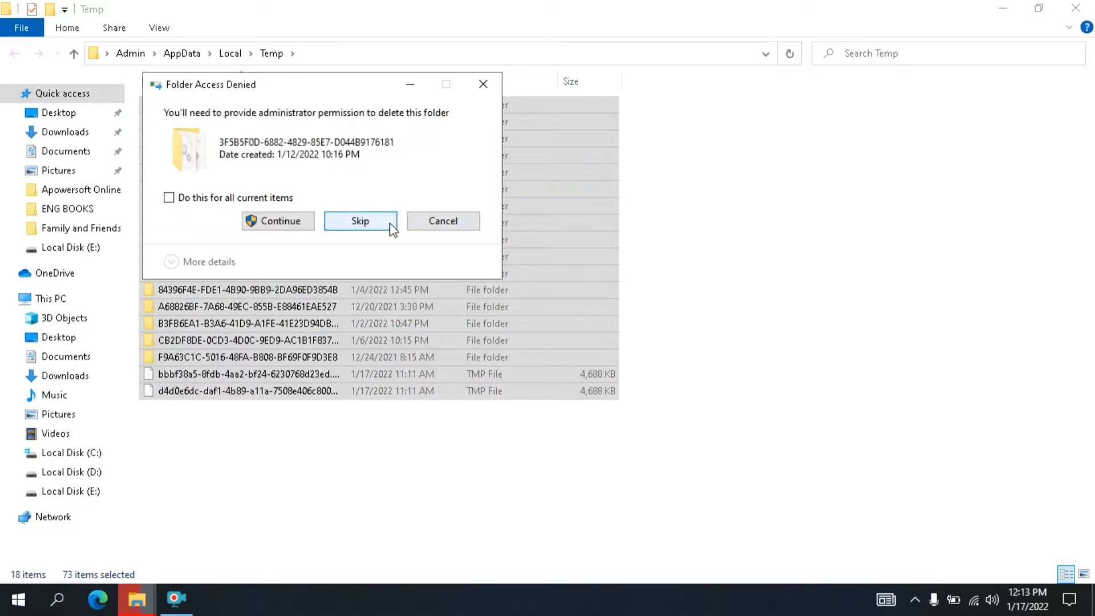
pyautogui.click(391, 224)
pyautogui.click(453, 224)
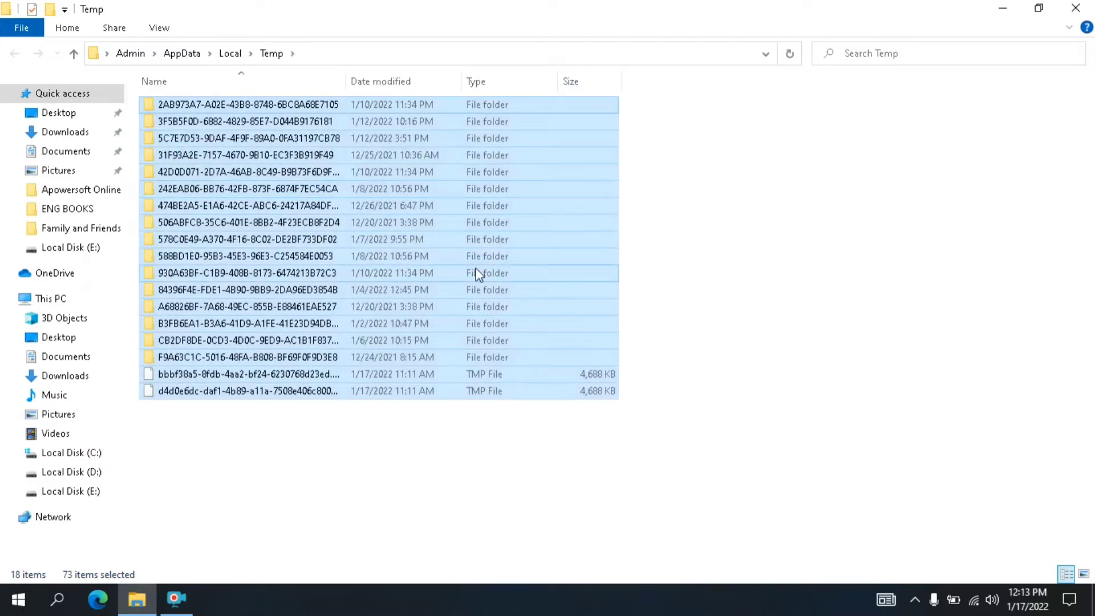
# - Try deleting the remaining Temp items again, skipping the files in use for all current items, and close the folder
pyautogui.press('Delete')
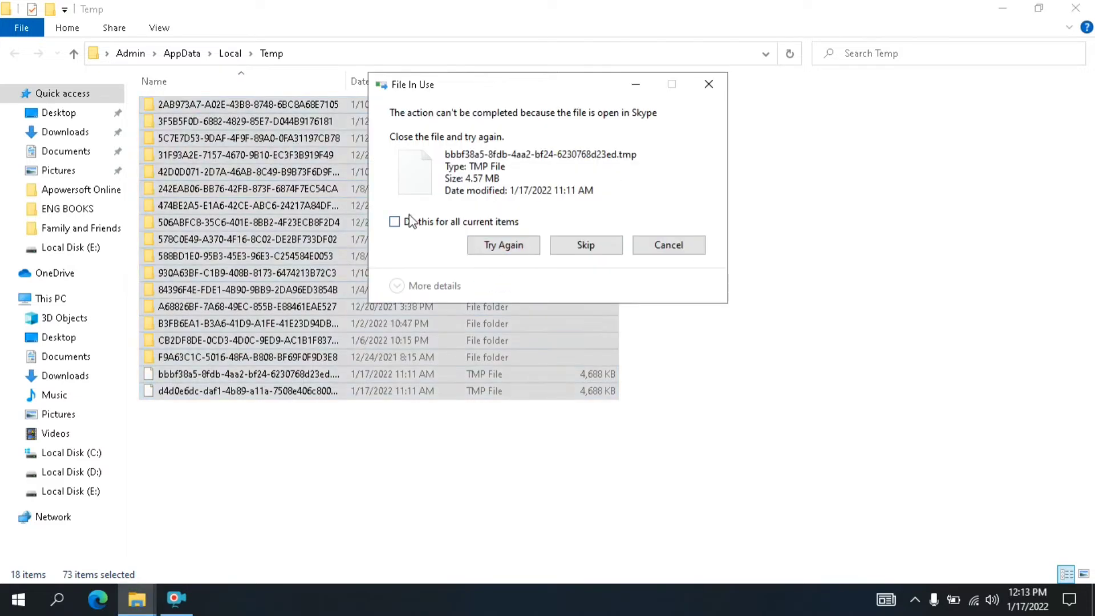
pyautogui.click(394, 222)
pyautogui.click(585, 244)
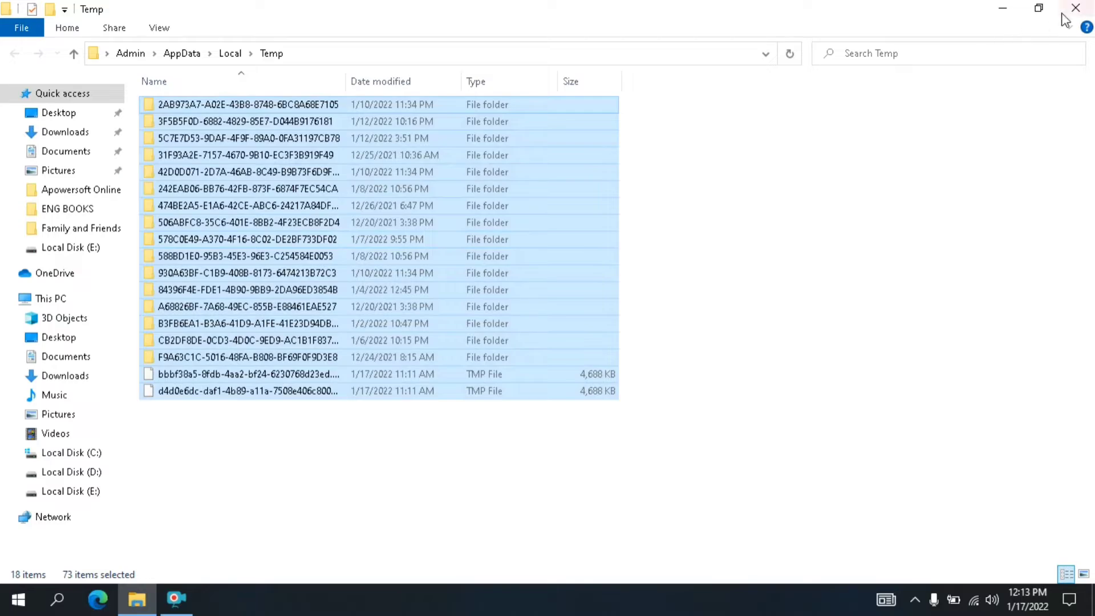
pyautogui.click(1076, 9)
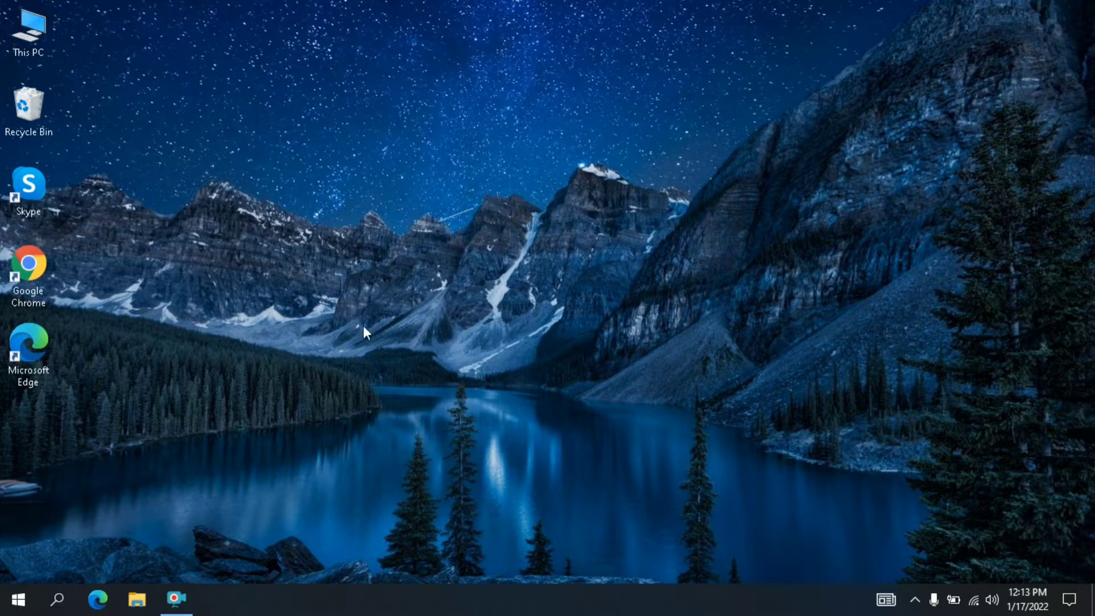
# - Open the Windows Temp folder by running the command temp
pyautogui.rightClick(23, 598)
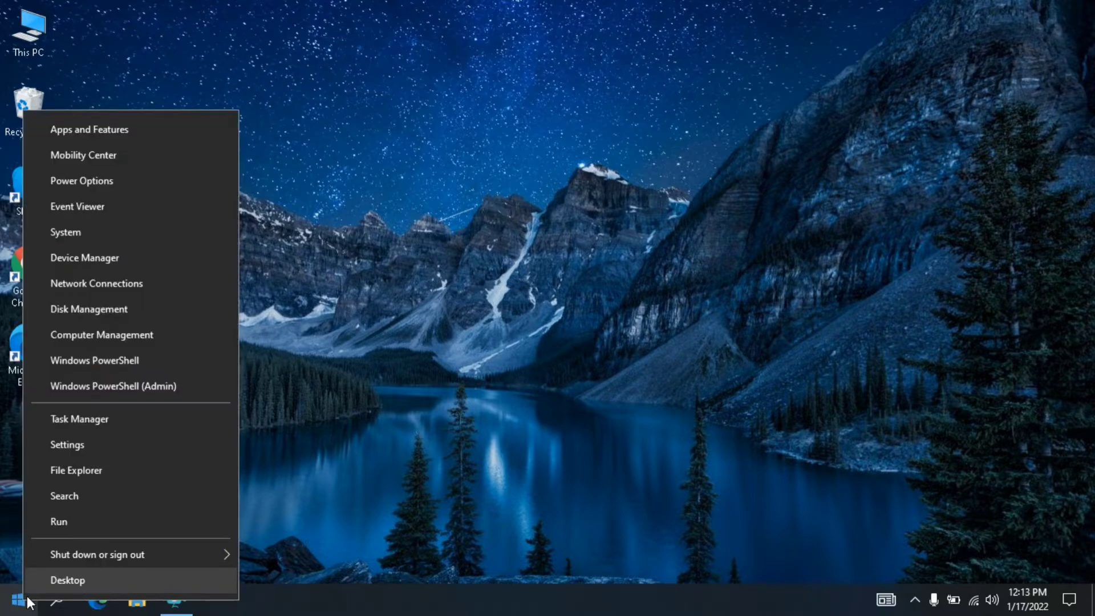
pyautogui.click(60, 522)
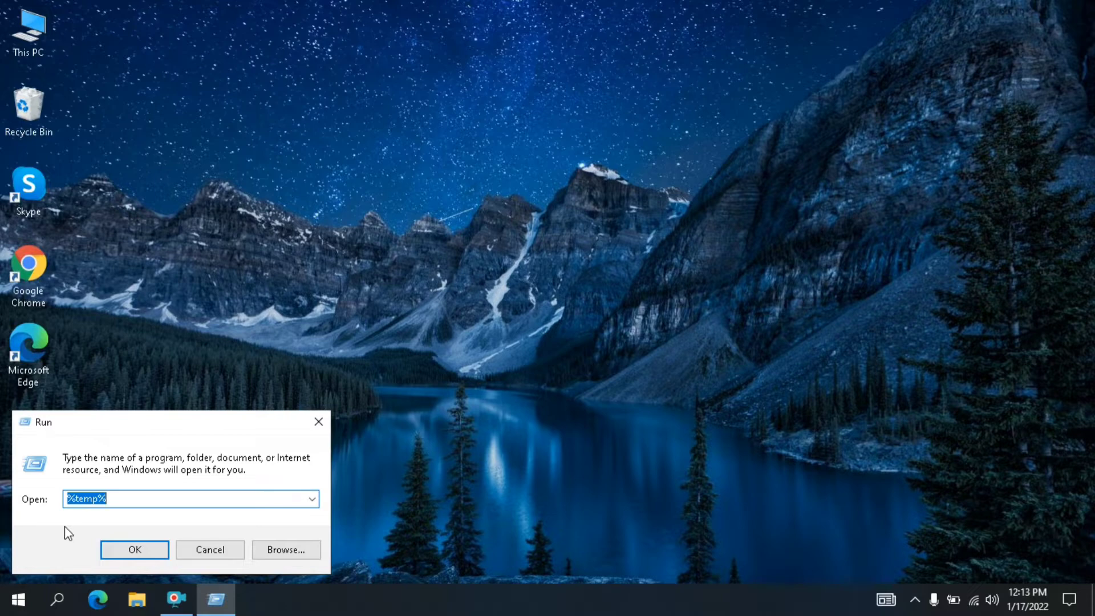
pyautogui.click(119, 498)
pyautogui.press('BackSpace')
pyautogui.press('BackSpace')
pyautogui.press('BackSpace')
pyautogui.press('BackSpace')
pyautogui.press('BackSpace')
pyautogui.press('BackSpace')
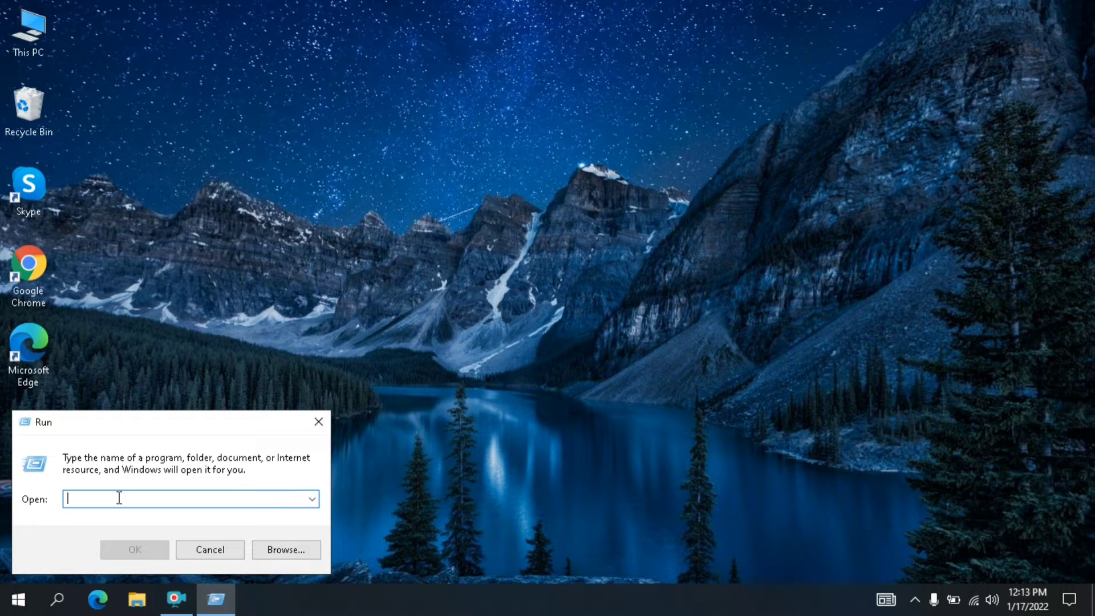
pyautogui.write('temp')
pyautogui.press('Return')
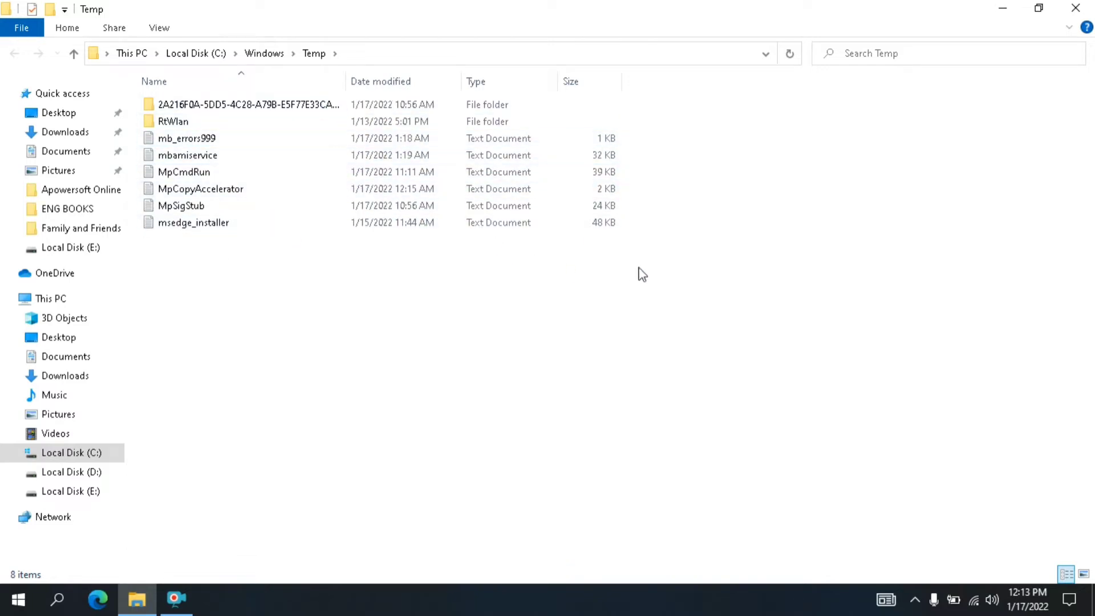
# - Delete all files and folders in the Windows Temp folder and close it
pyautogui.moveTo(639, 267); pyautogui.dragTo(417, 108)
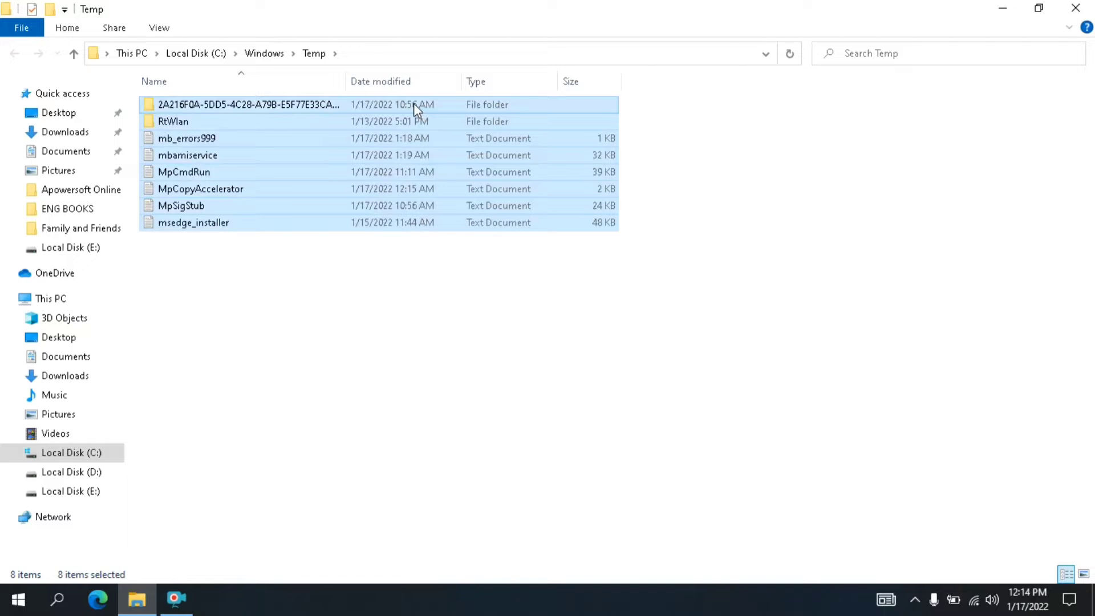
pyautogui.rightClick(414, 105)
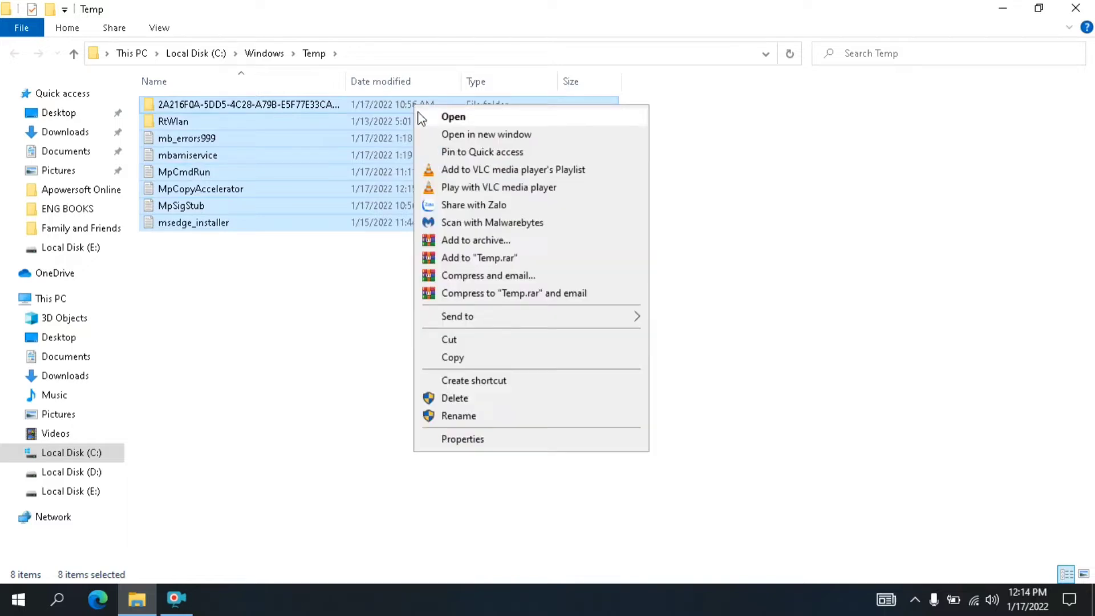
pyautogui.click(462, 397)
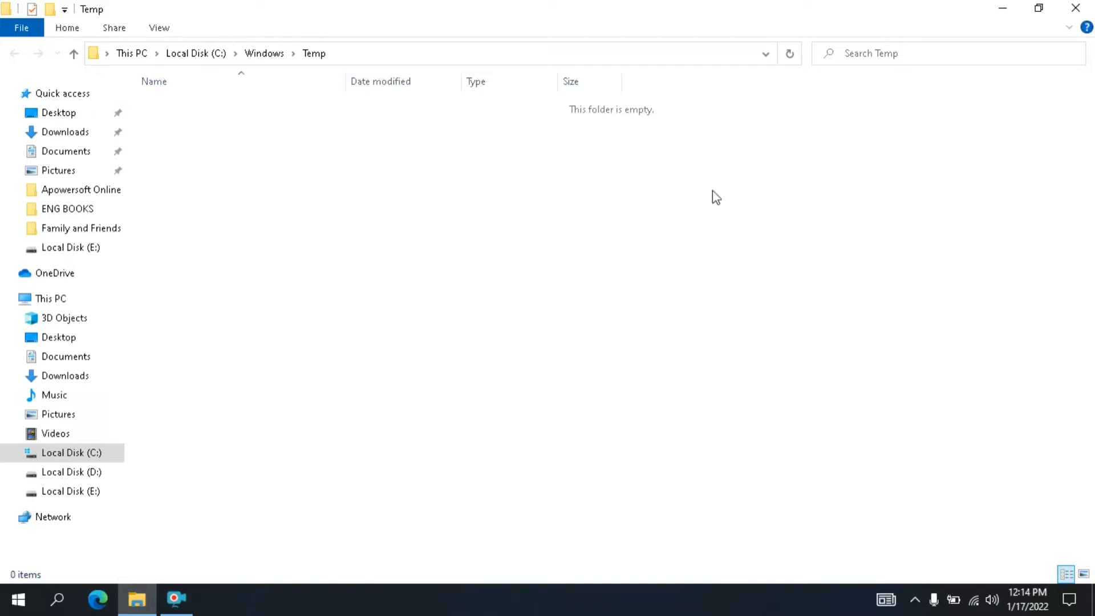
pyautogui.click(1075, 8)
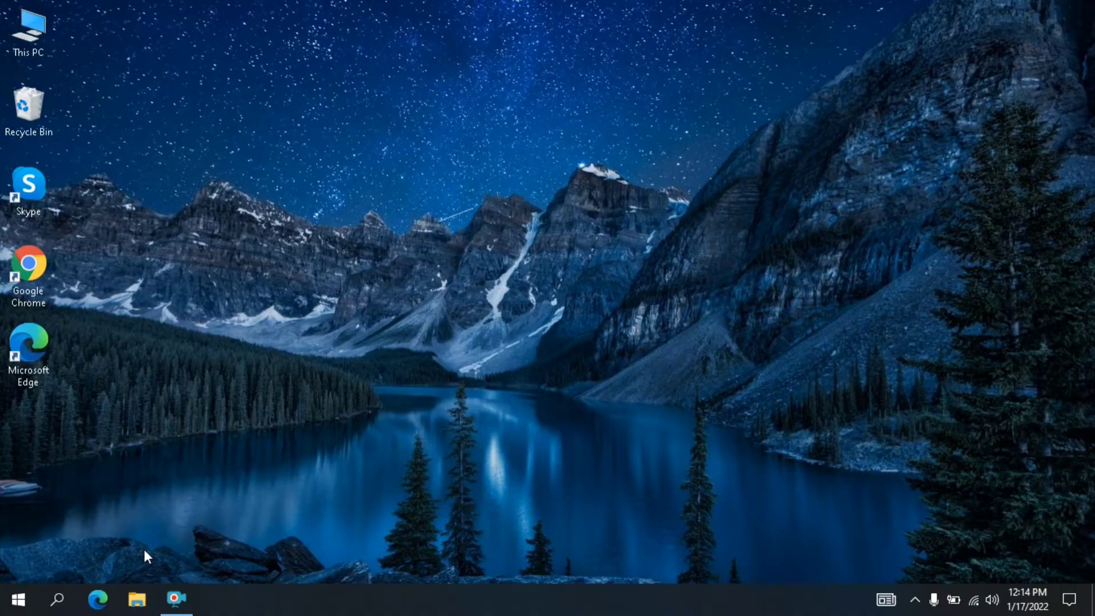
# - Open the Prefetch folder by running the command prefetch and grant permanent access to it
pyautogui.rightClick(23, 593)
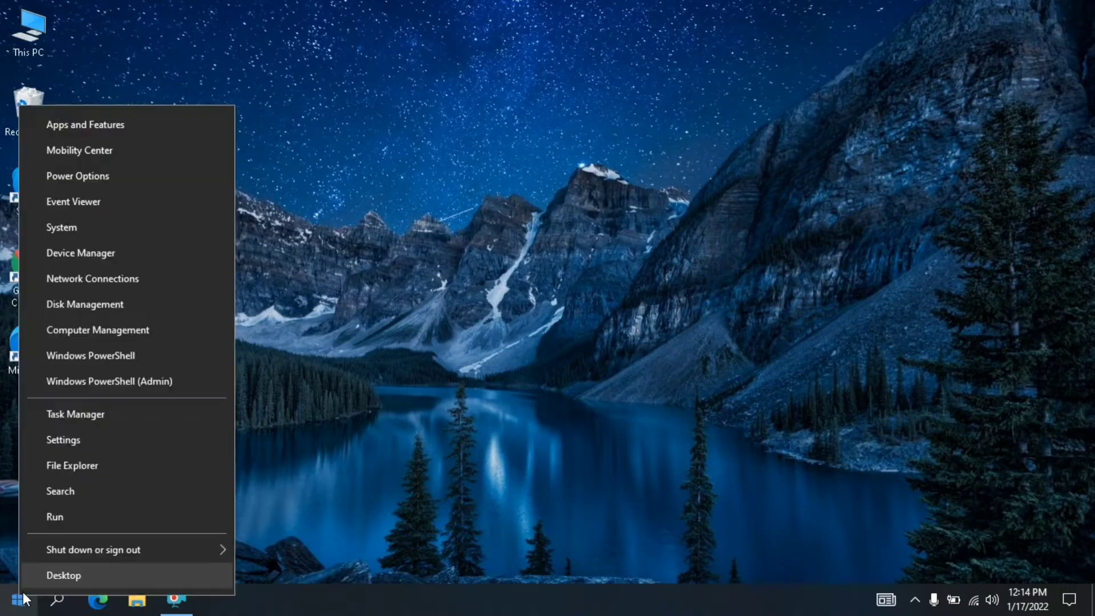
pyautogui.click(62, 516)
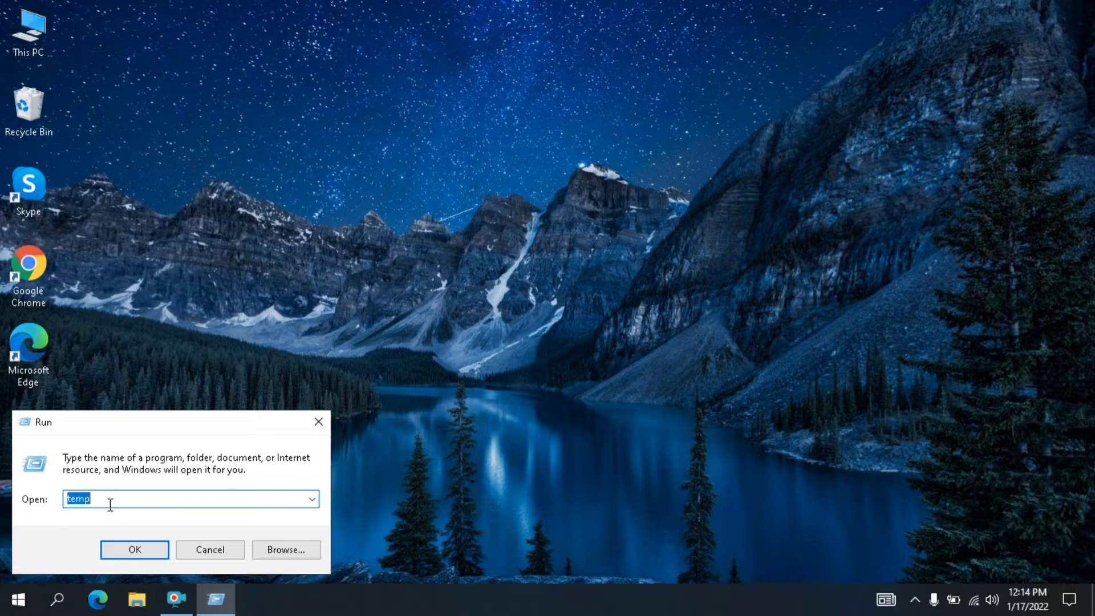
pyautogui.write('prefe')
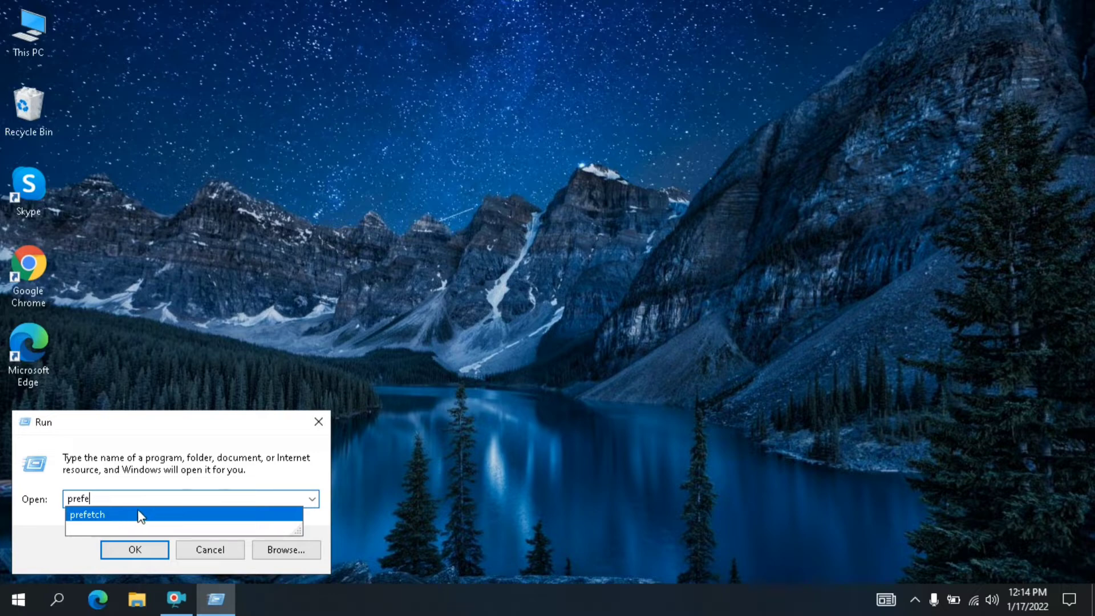
pyautogui.click(151, 515)
pyautogui.click(114, 497)
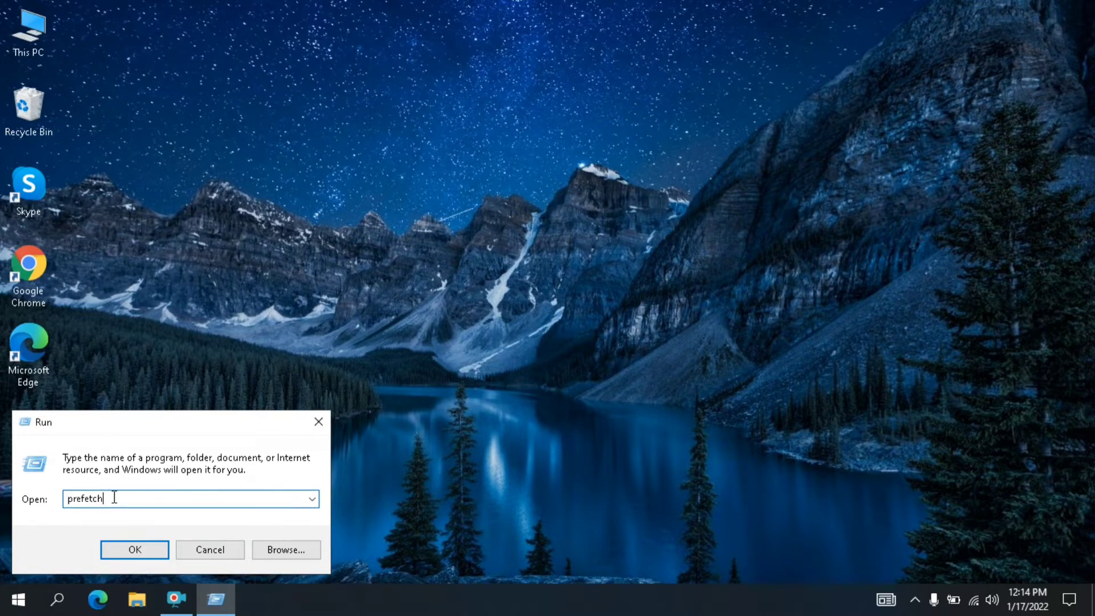
pyautogui.click(130, 550)
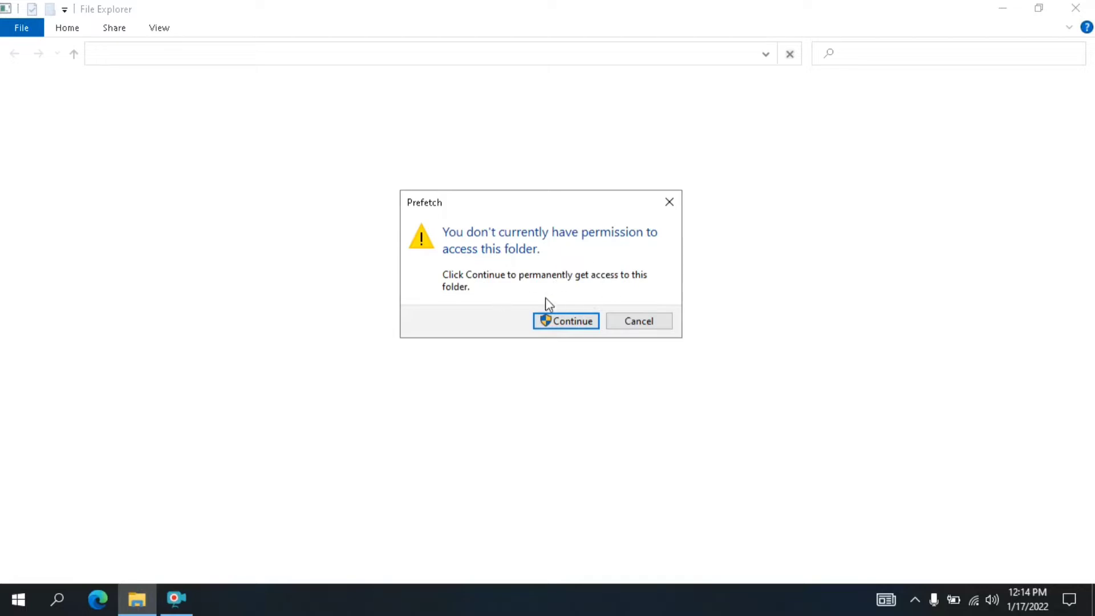
pyautogui.click(563, 321)
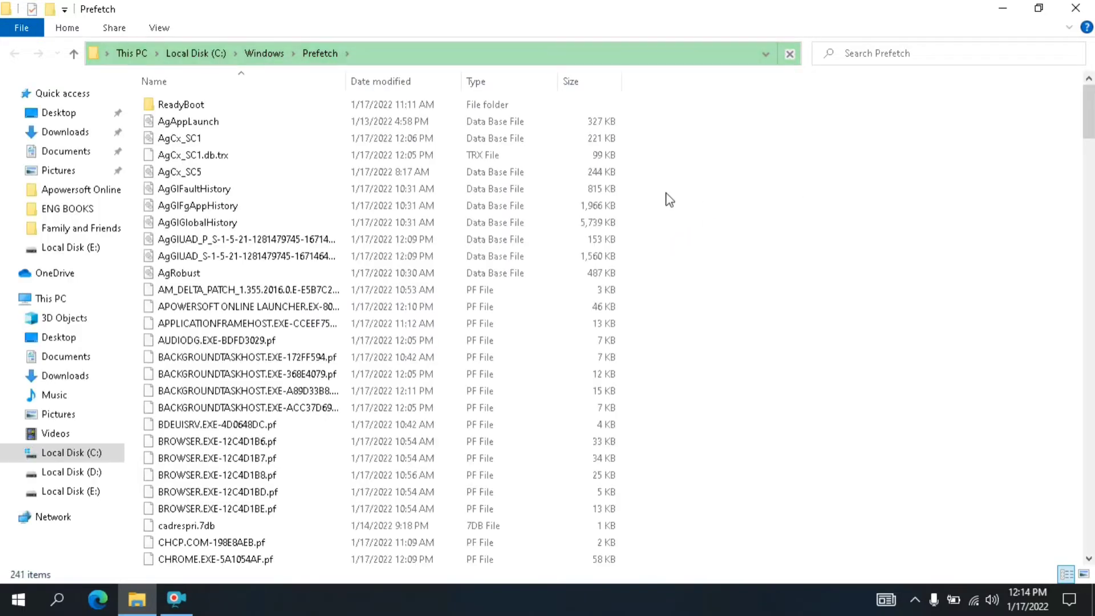
# - Select all items in the Prefetch folder and delete them
pyautogui.moveTo(753, 96); pyautogui.dragTo(142, 568)
pyautogui.moveTo(283, 613); pyautogui.dragTo(220, 597)
pyautogui.rightClick(336, 220)
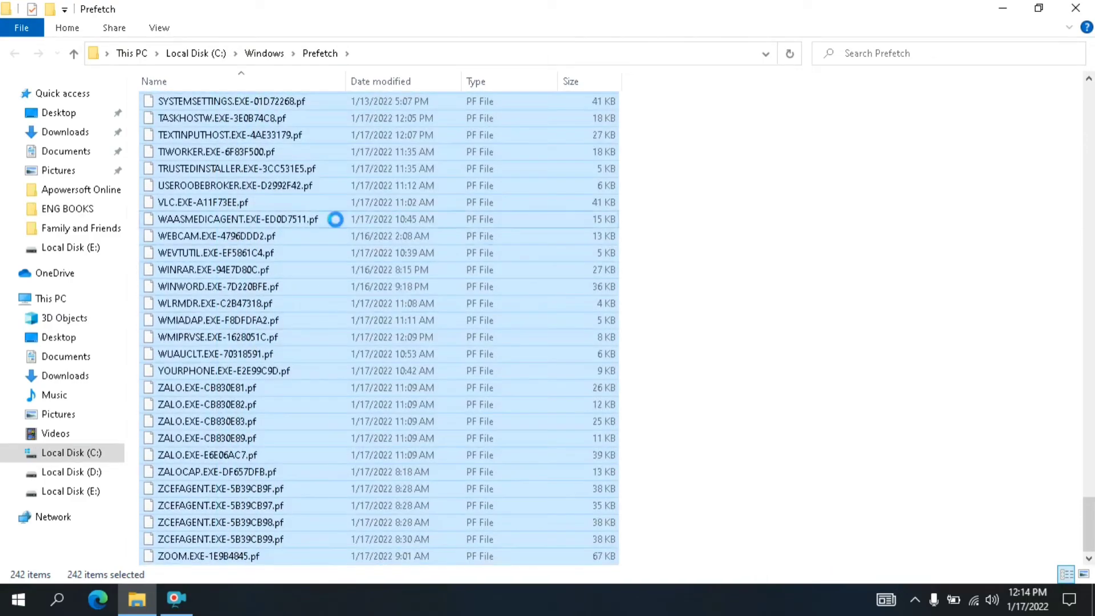
pyautogui.click(383, 441)
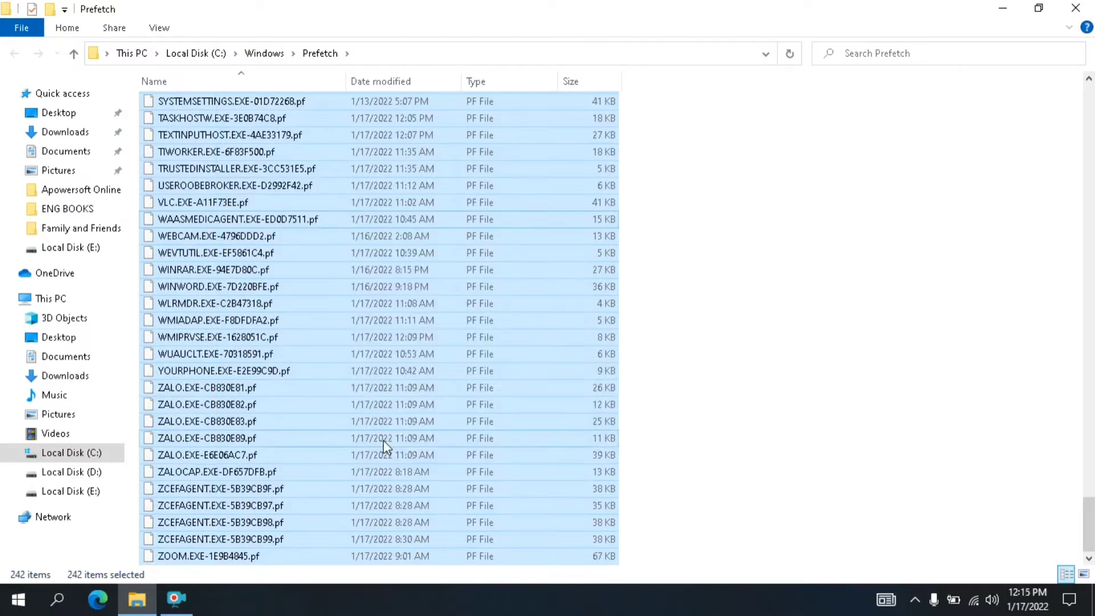
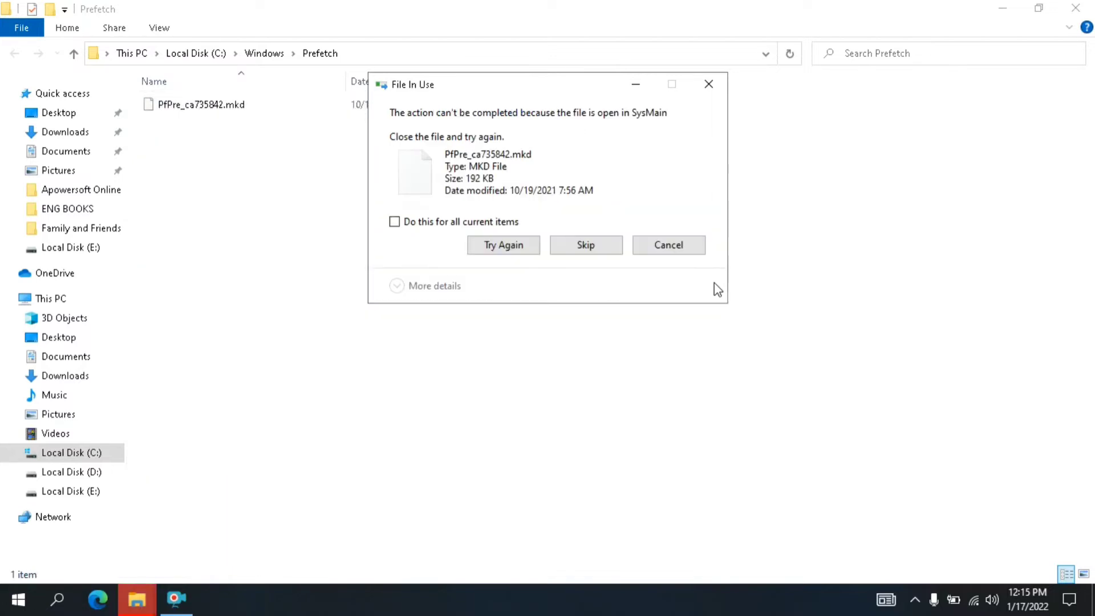
# - Skip the Prefetch file that is in use and close the Prefetch folder
pyautogui.click(586, 246)
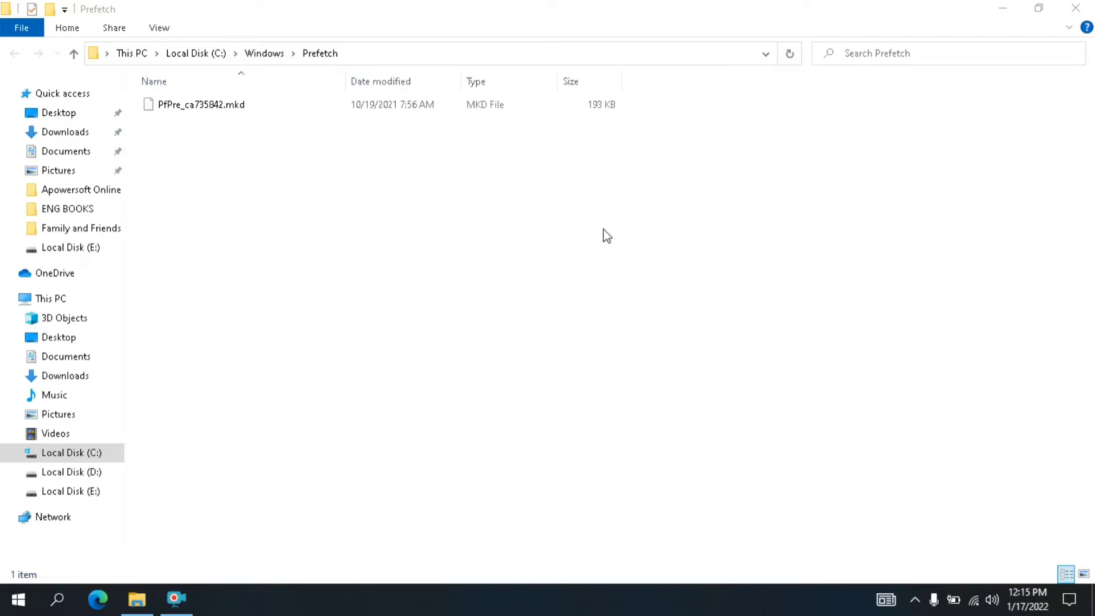
pyautogui.click(1075, 12)
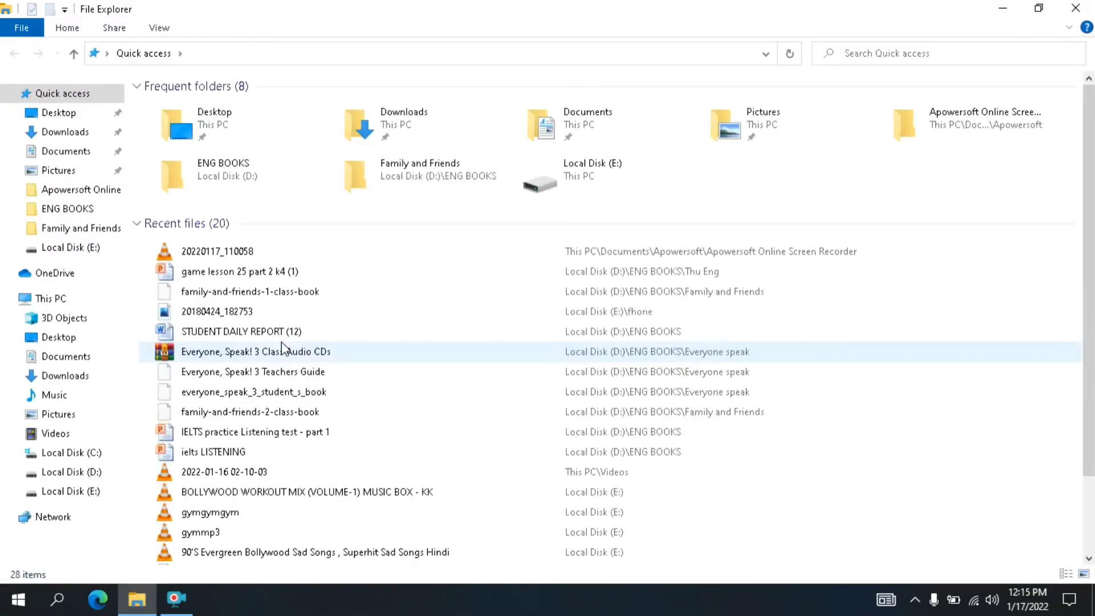
# - Open the properties of Local Disk (C:) from This PC and start Disk Cleanup for that drive
pyautogui.click(79, 300)
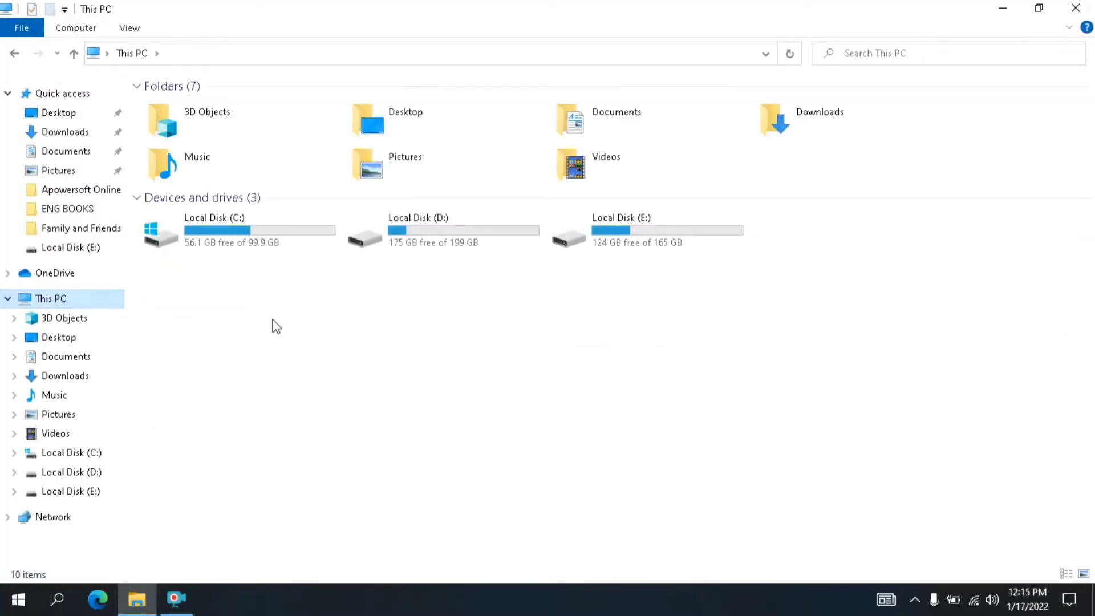
pyautogui.rightClick(213, 227)
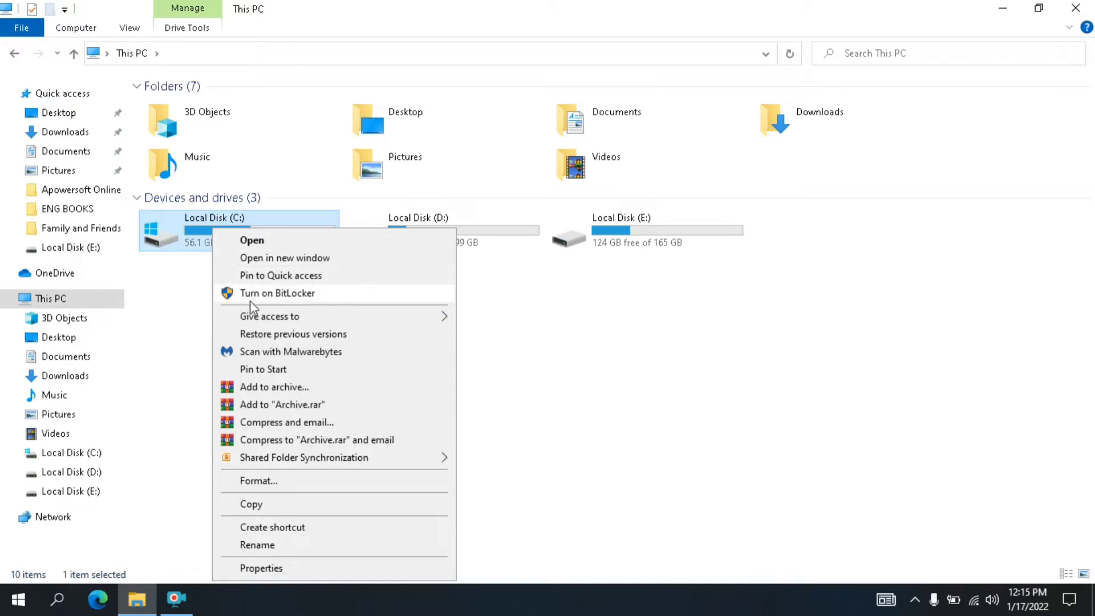
pyautogui.moveTo(249, 313)
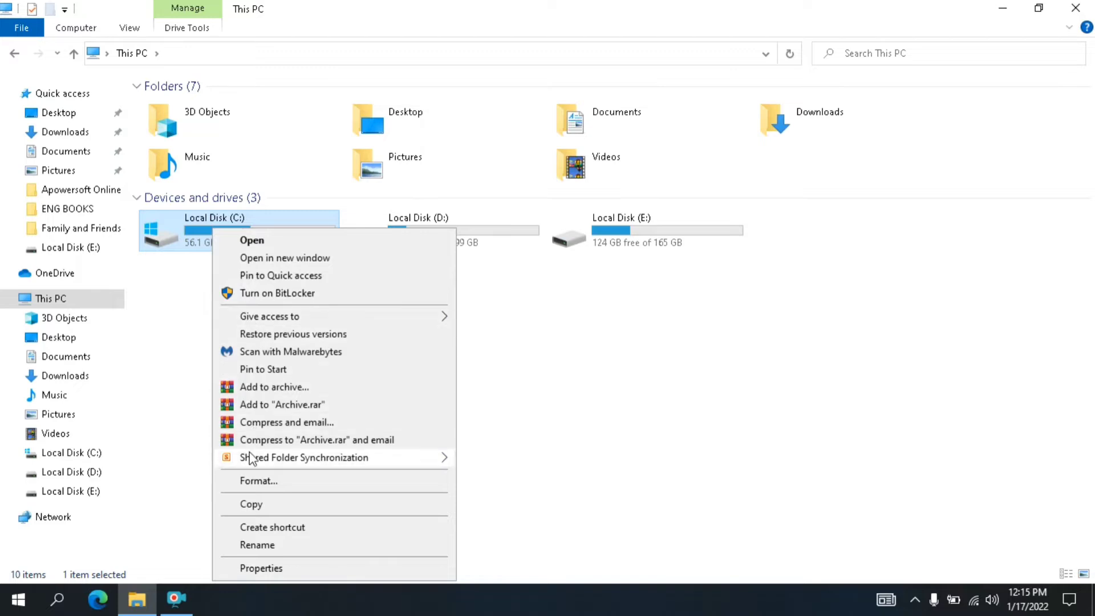
pyautogui.click(272, 569)
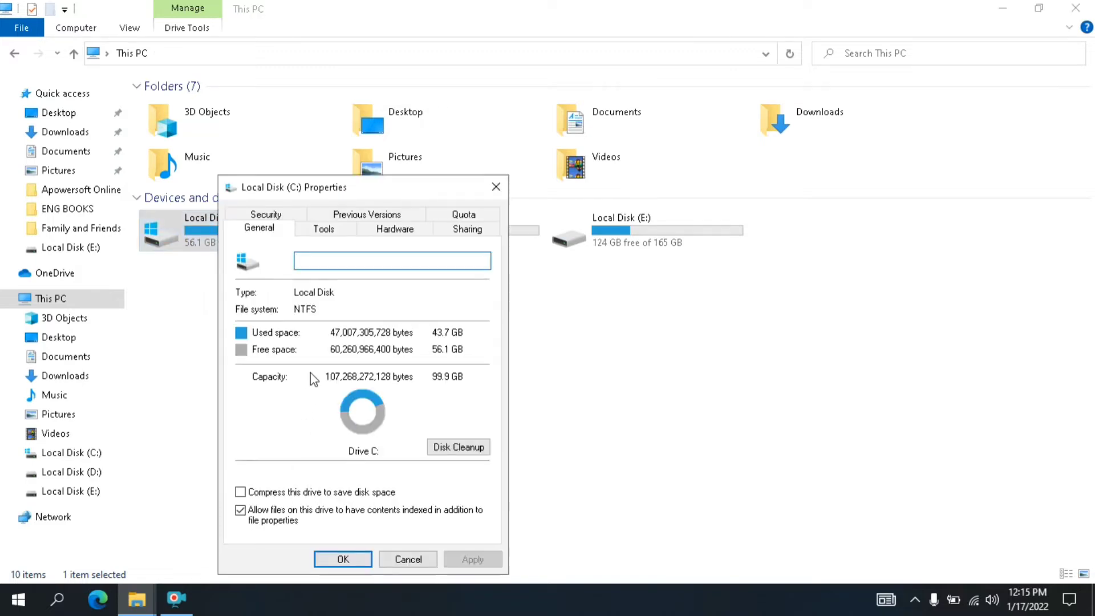
pyautogui.click(452, 449)
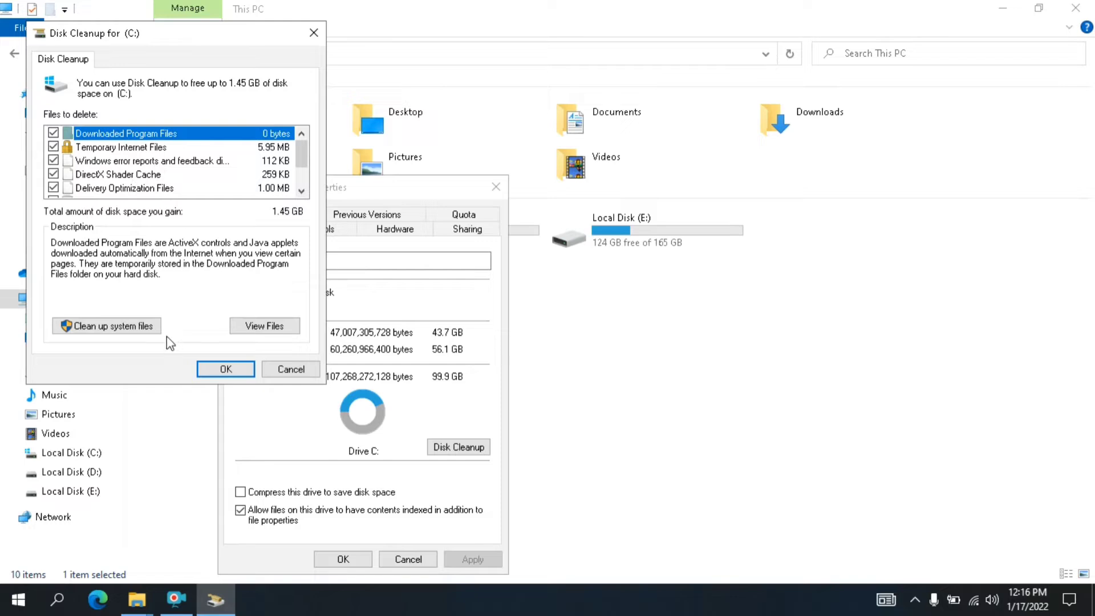
# - Clean up the system files on drive C:, permanently deleting the preselected files, and close the drive properties and This PC
pyautogui.click(146, 329)
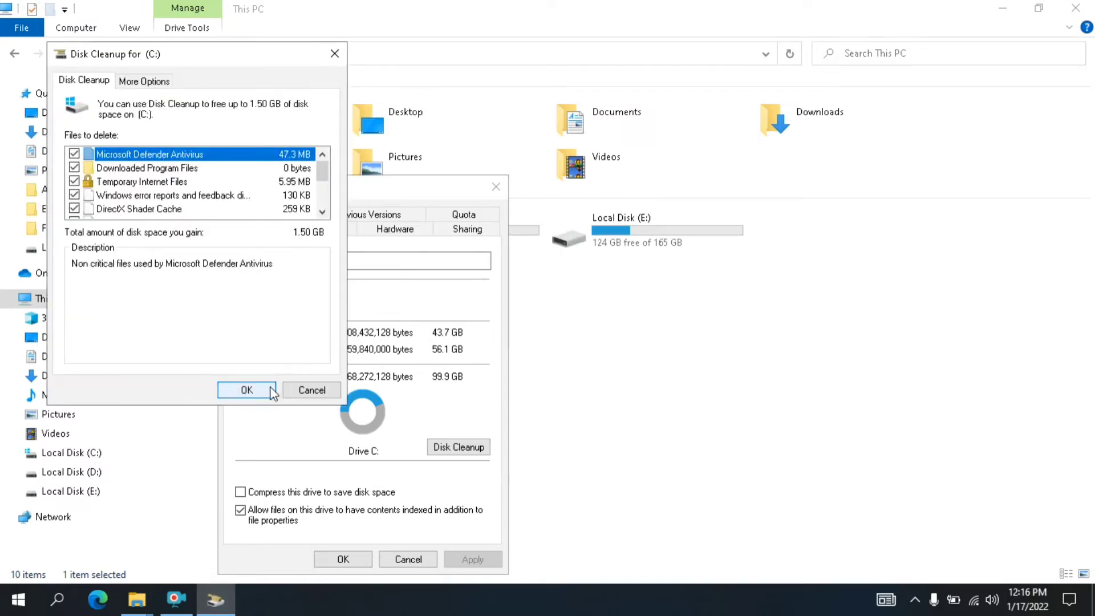
pyautogui.click(270, 392)
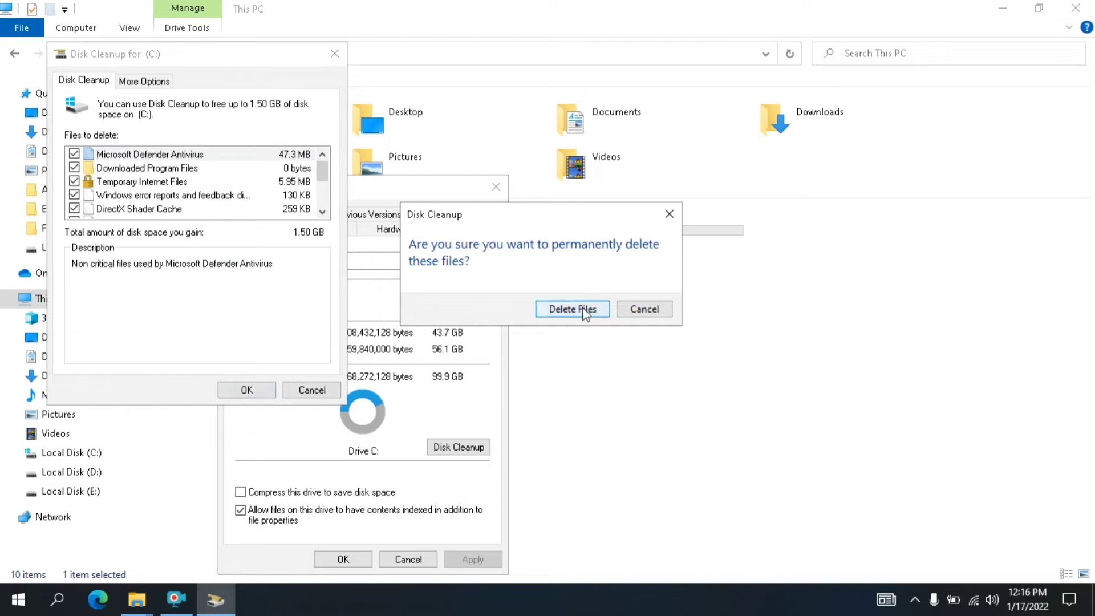
pyautogui.click(513, 312)
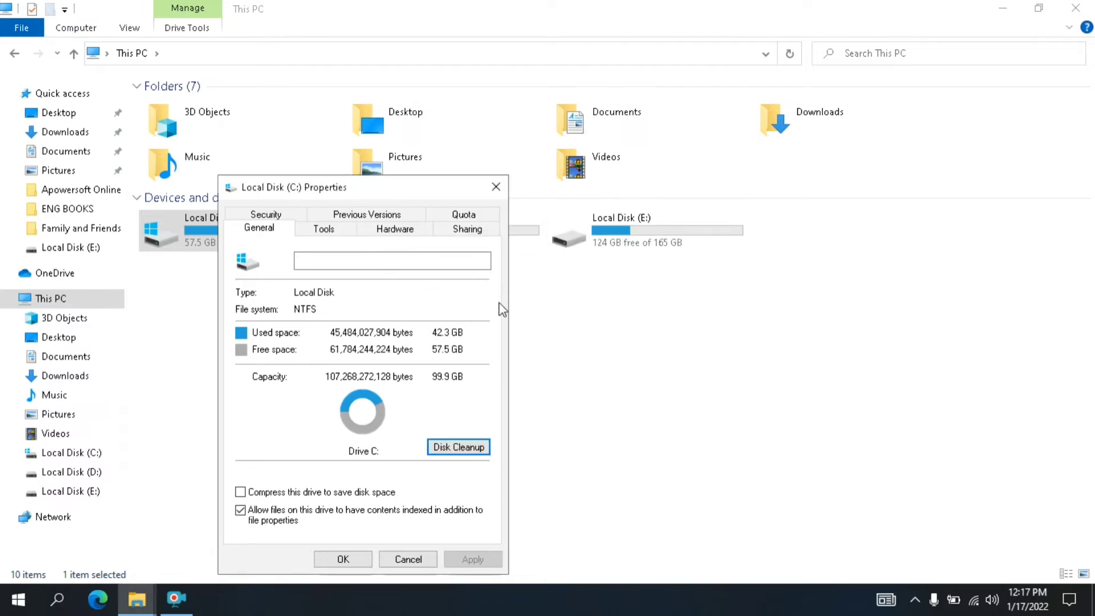
pyautogui.click(343, 558)
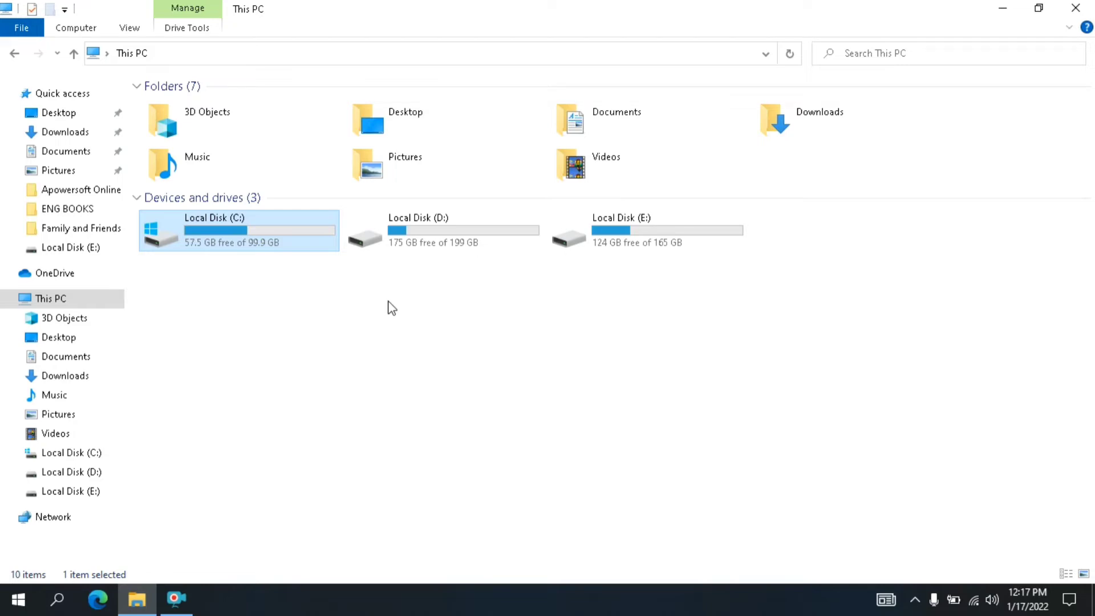
pyautogui.click(1081, 7)
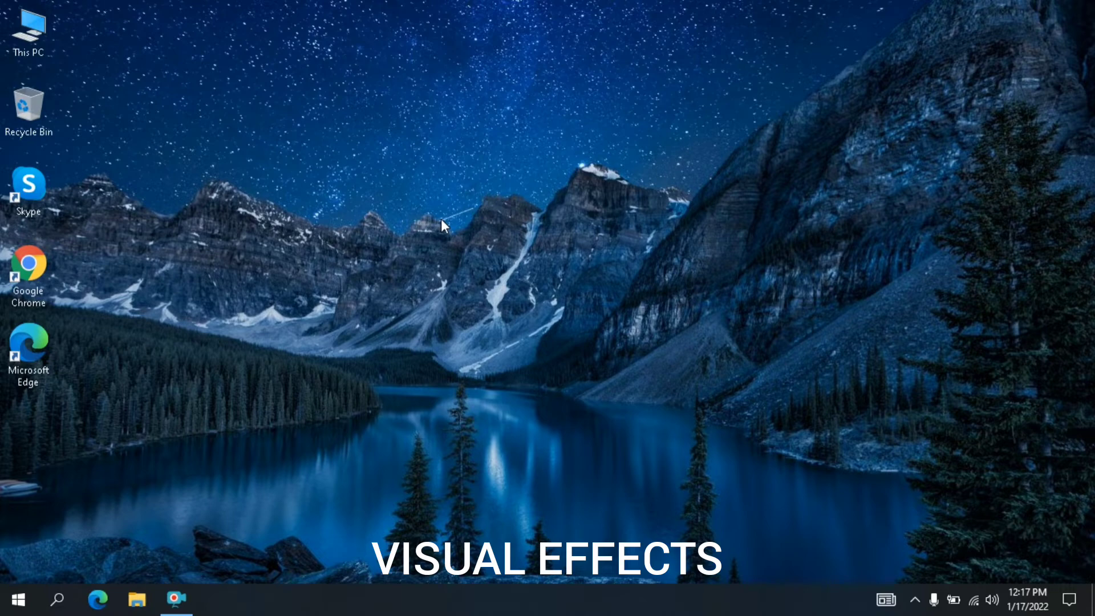
pyautogui.rightClick(379, 103)
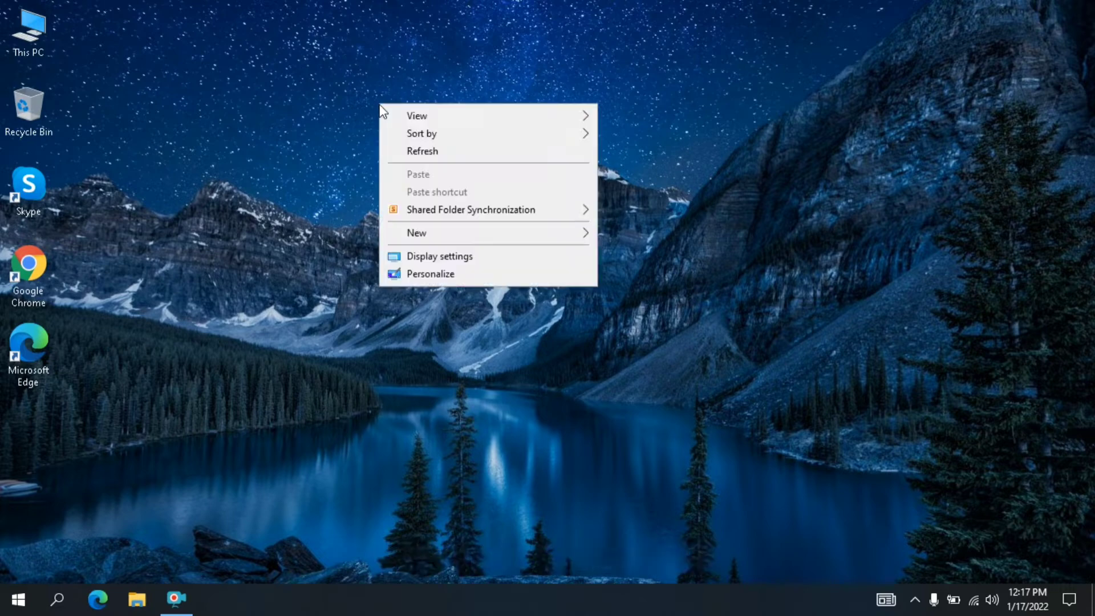
pyautogui.click(401, 149)
pyautogui.rightClick(292, 91)
pyautogui.click(313, 132)
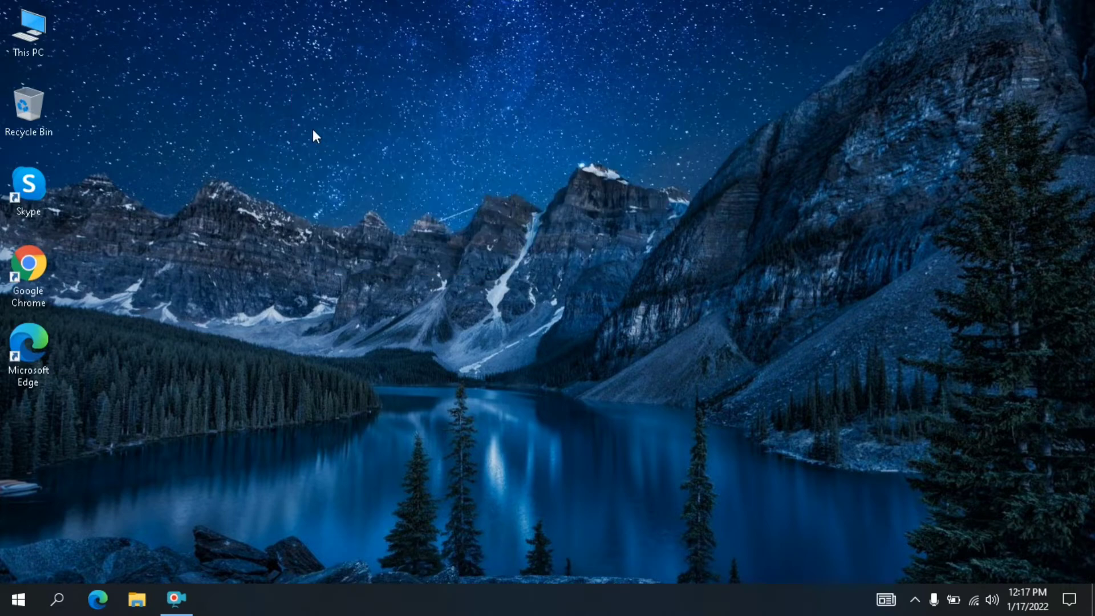
pyautogui.rightClick(274, 88)
pyautogui.click(304, 138)
pyautogui.rightClick(272, 85)
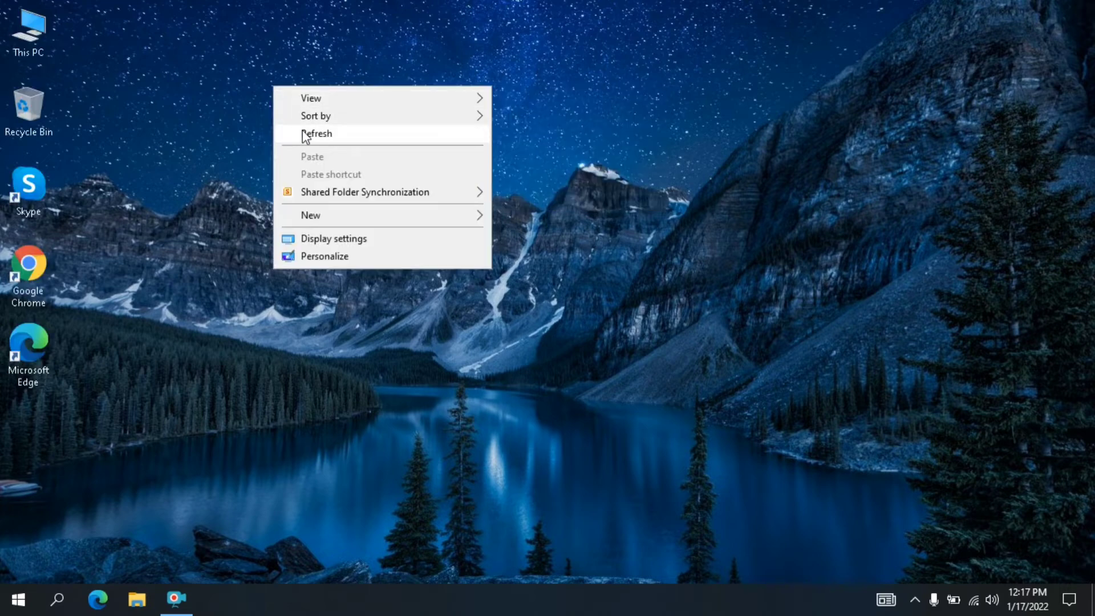
pyautogui.click(302, 133)
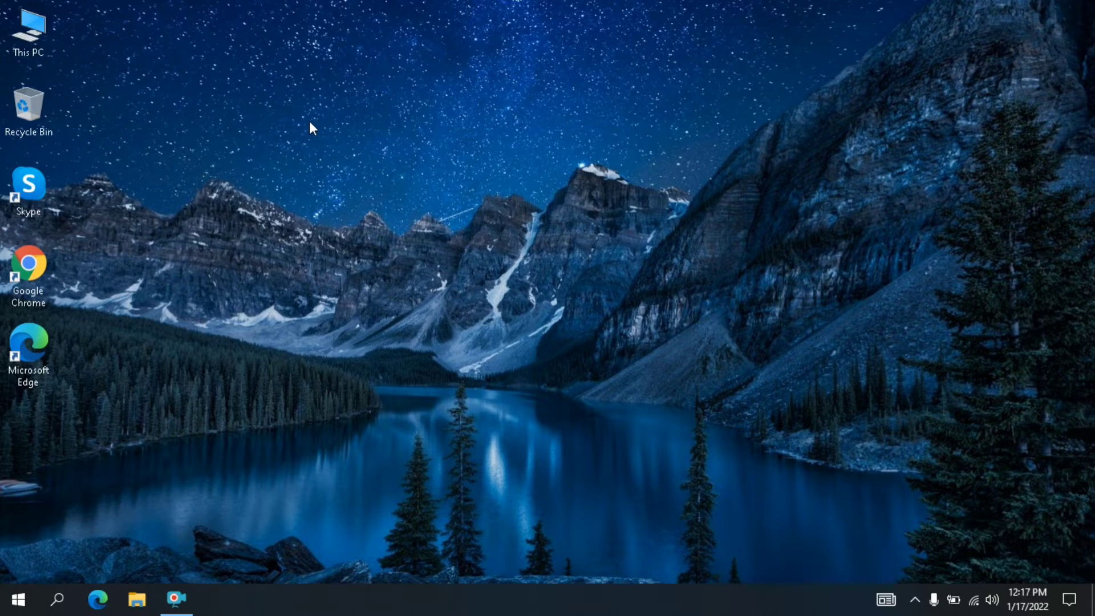
pyautogui.rightClick(303, 86)
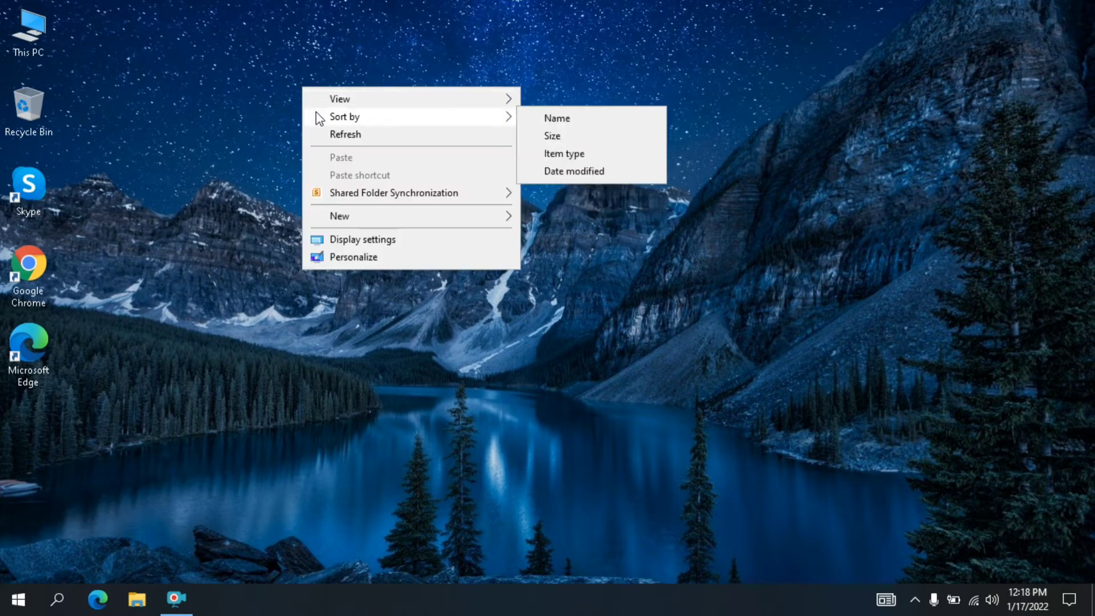
pyautogui.click(325, 133)
pyautogui.rightClick(283, 79)
pyautogui.click(309, 121)
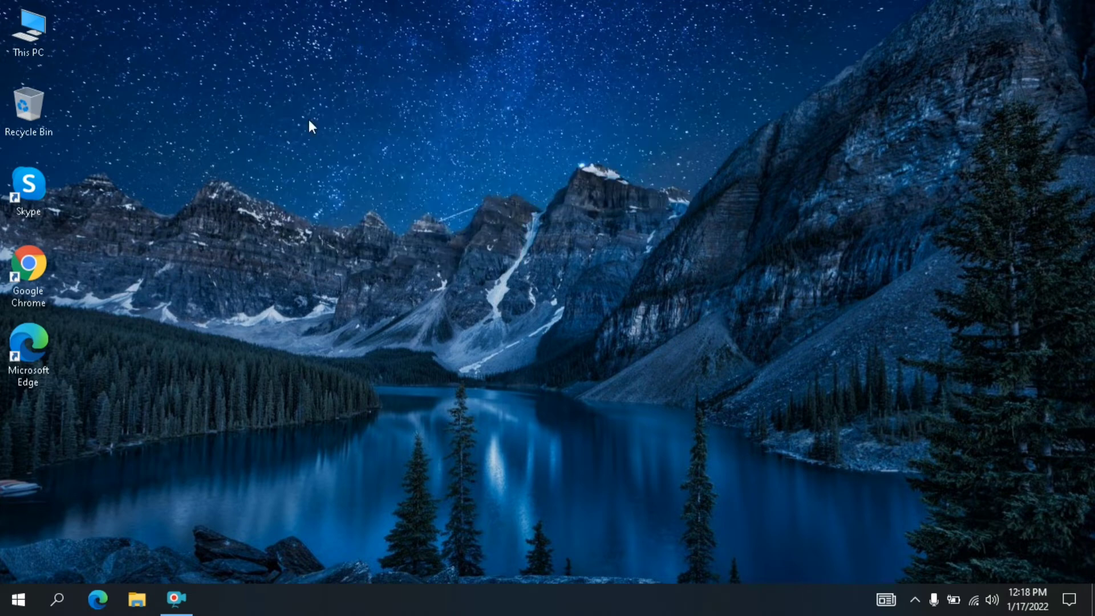
pyautogui.rightClick(253, 80)
pyautogui.click(282, 128)
pyautogui.rightClick(255, 76)
pyautogui.click(278, 117)
pyautogui.rightClick(251, 74)
pyautogui.click(278, 119)
pyautogui.rightClick(263, 70)
pyautogui.click(285, 113)
pyautogui.rightClick(291, 86)
pyautogui.click(326, 131)
# - Open the Performance Options through the System page's advanced system settings
pyautogui.click(59, 600)
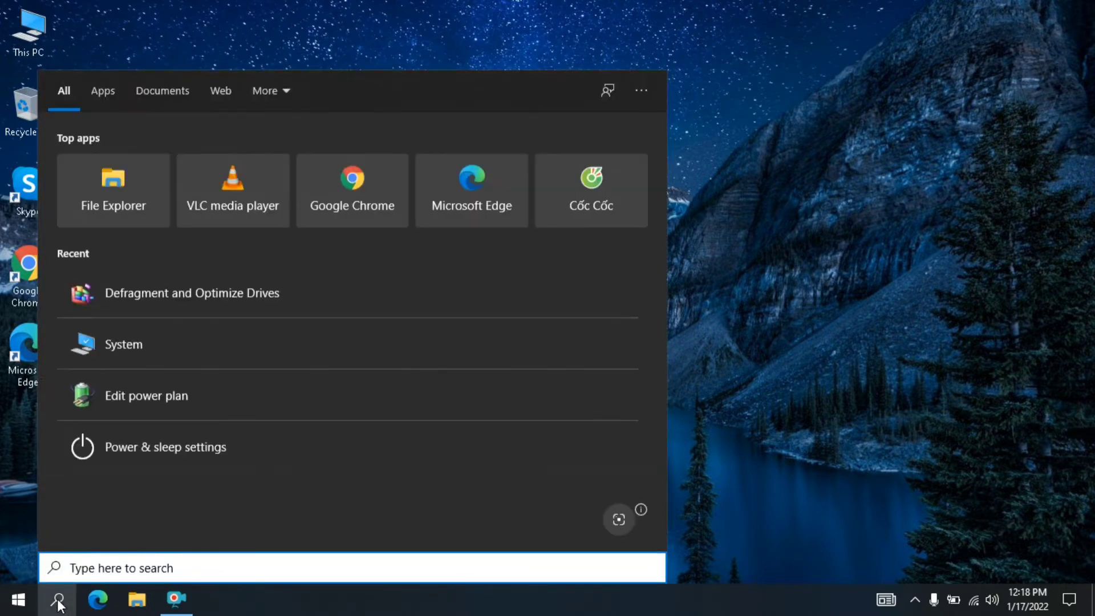
pyautogui.click(112, 346)
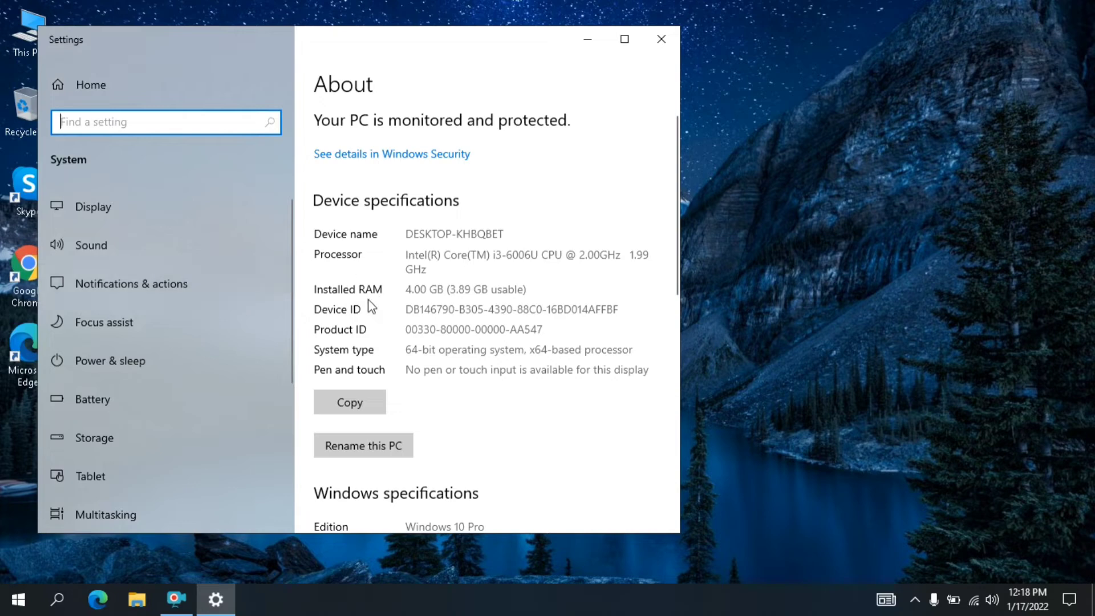
pyautogui.scroll(-5, 367, 307)
pyautogui.scroll(-4, 379, 305)
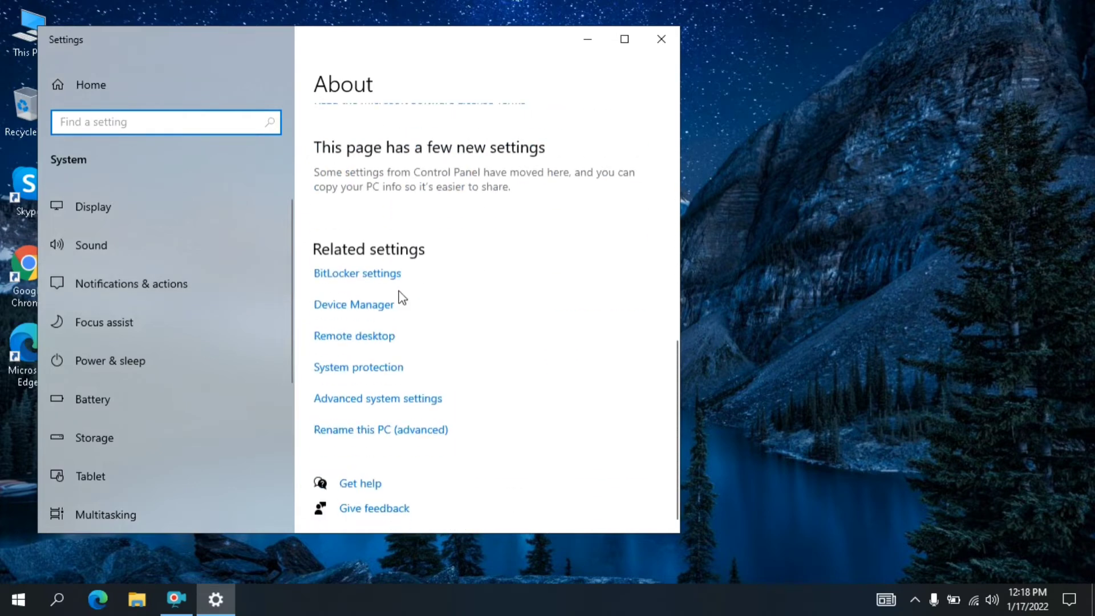
pyautogui.click(391, 400)
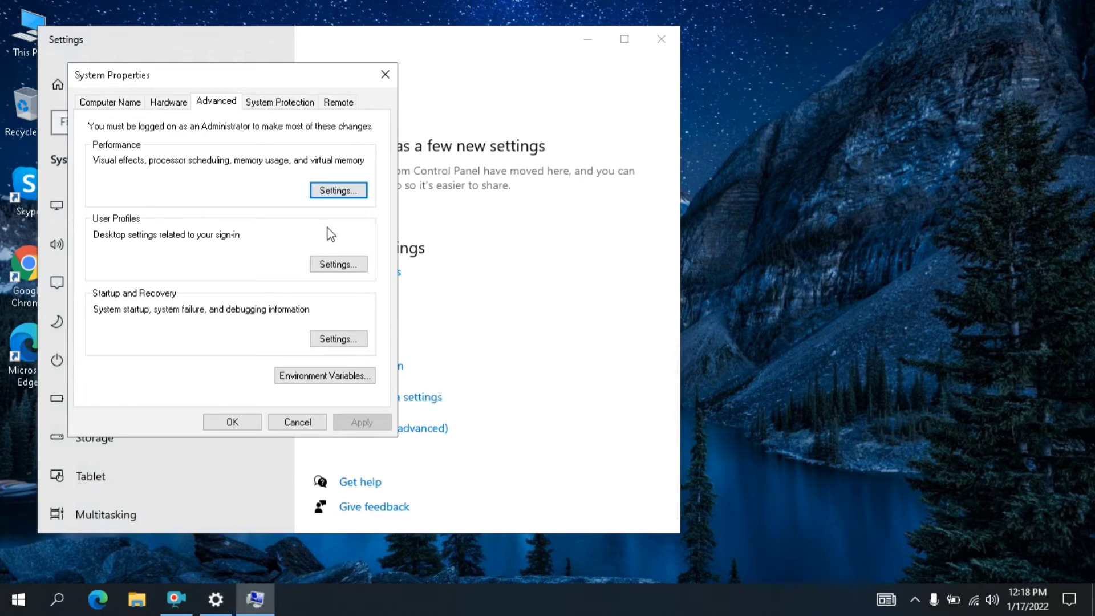
pyautogui.click(341, 195)
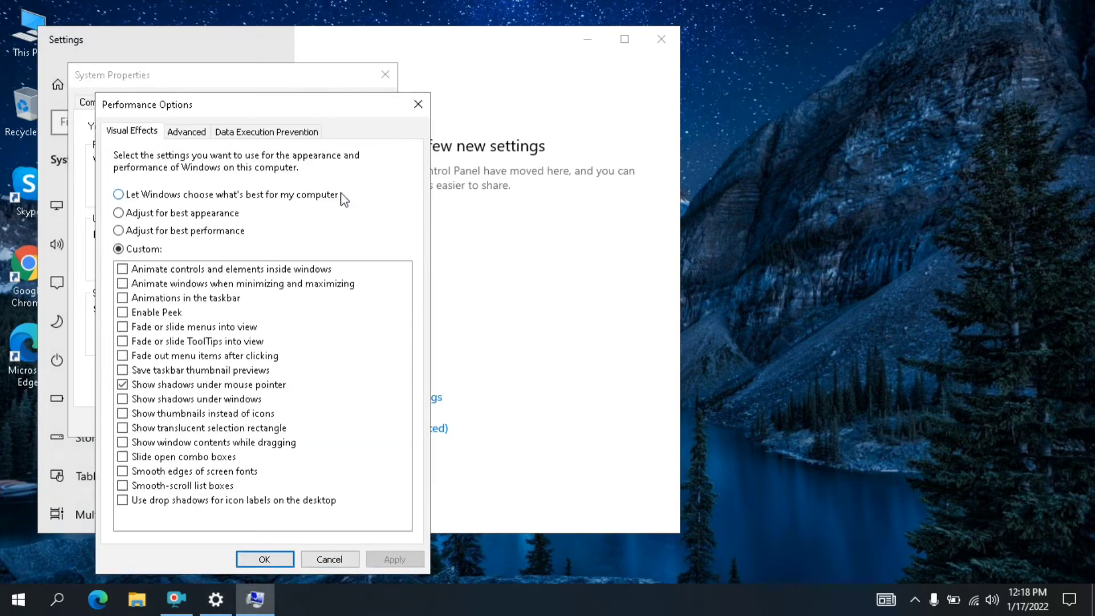
# - Clear all visual effects with Adjust for best performance, switch the choice to Custom, and confirm the Performance Options
pyautogui.click(118, 231)
pyautogui.click(118, 249)
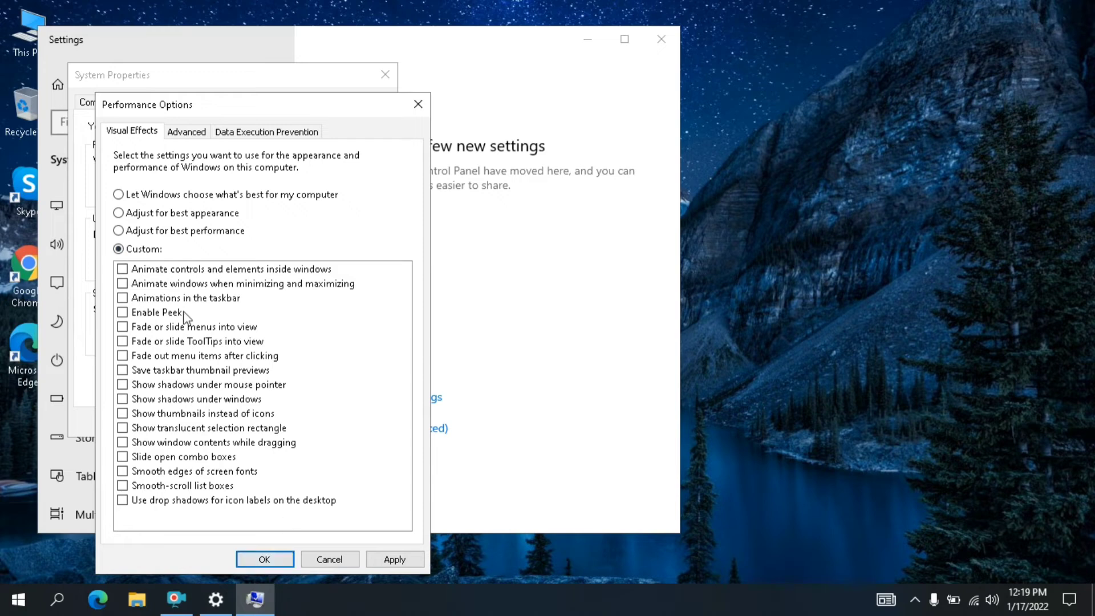
pyautogui.click(264, 561)
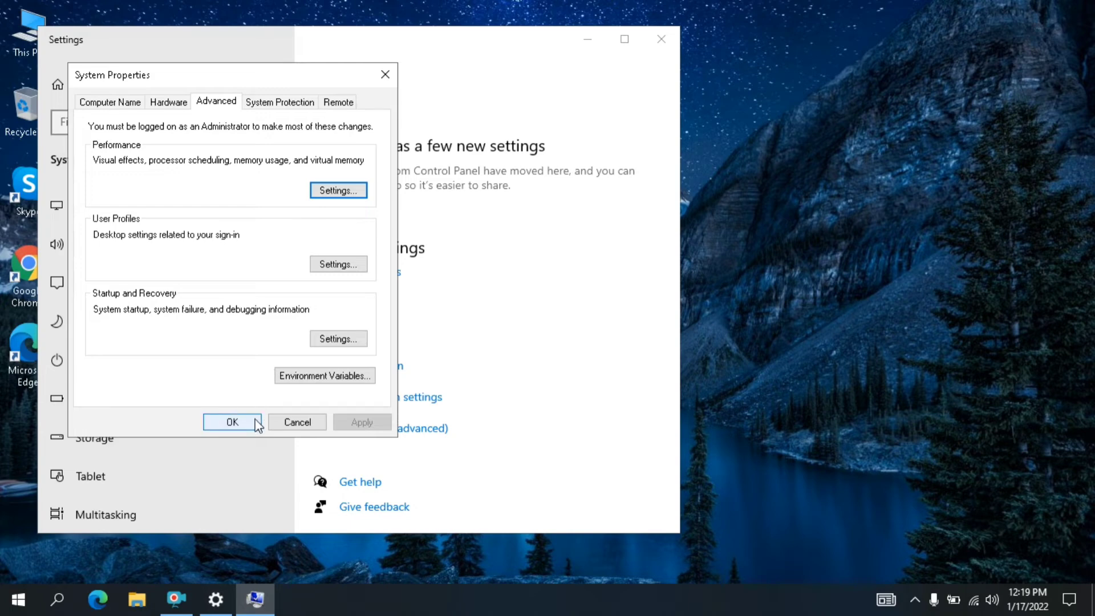
# - Reapply the Custom visual effects with every effect turned off, and close System Properties and Settings
pyautogui.click(332, 194)
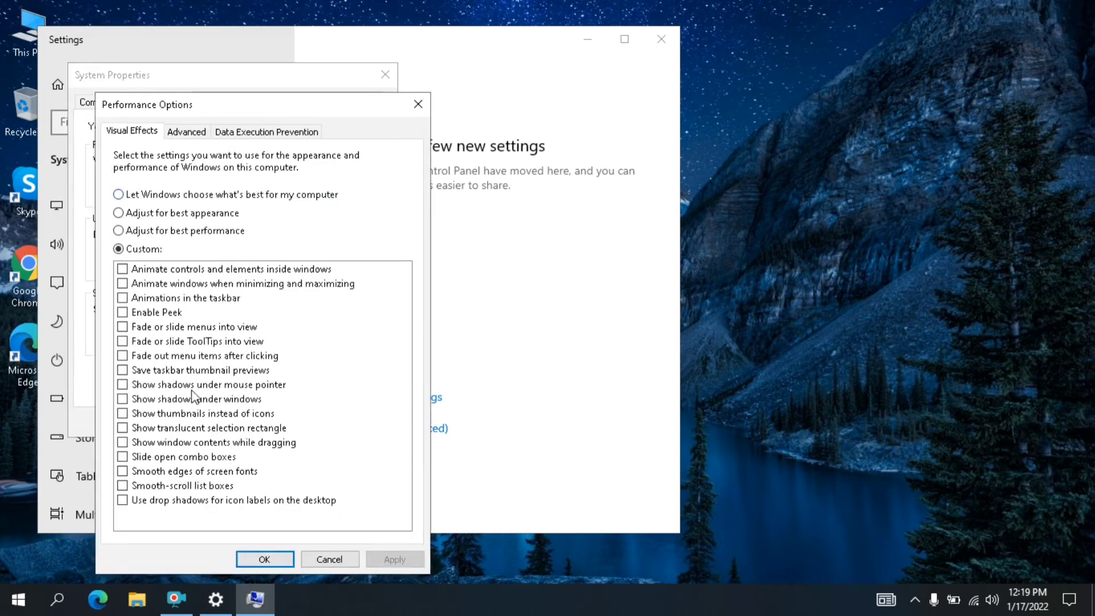
pyautogui.click(118, 231)
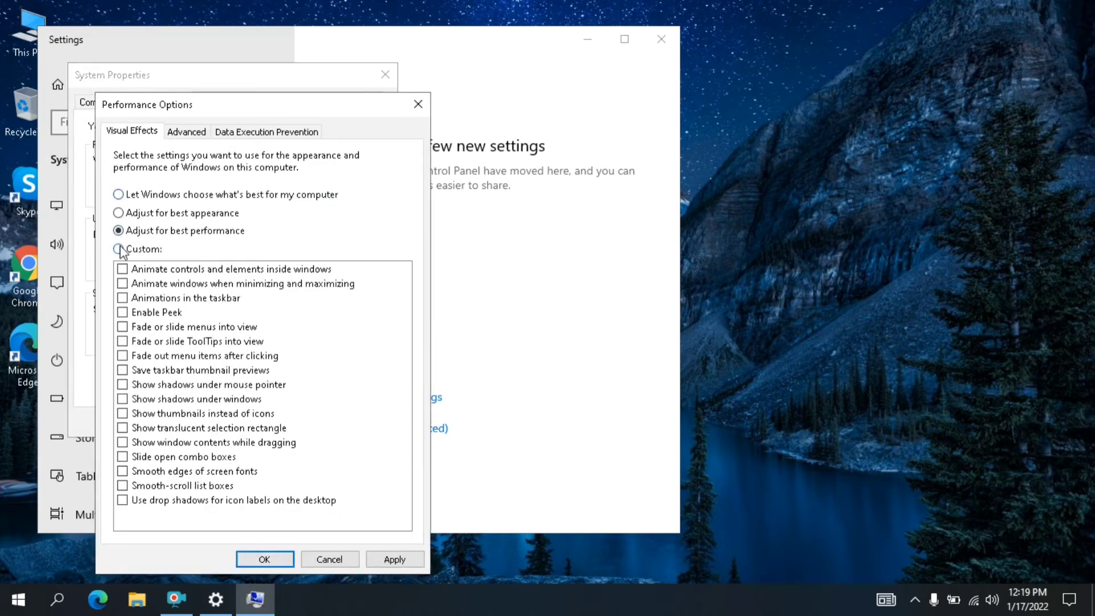
pyautogui.click(119, 249)
pyautogui.click(385, 559)
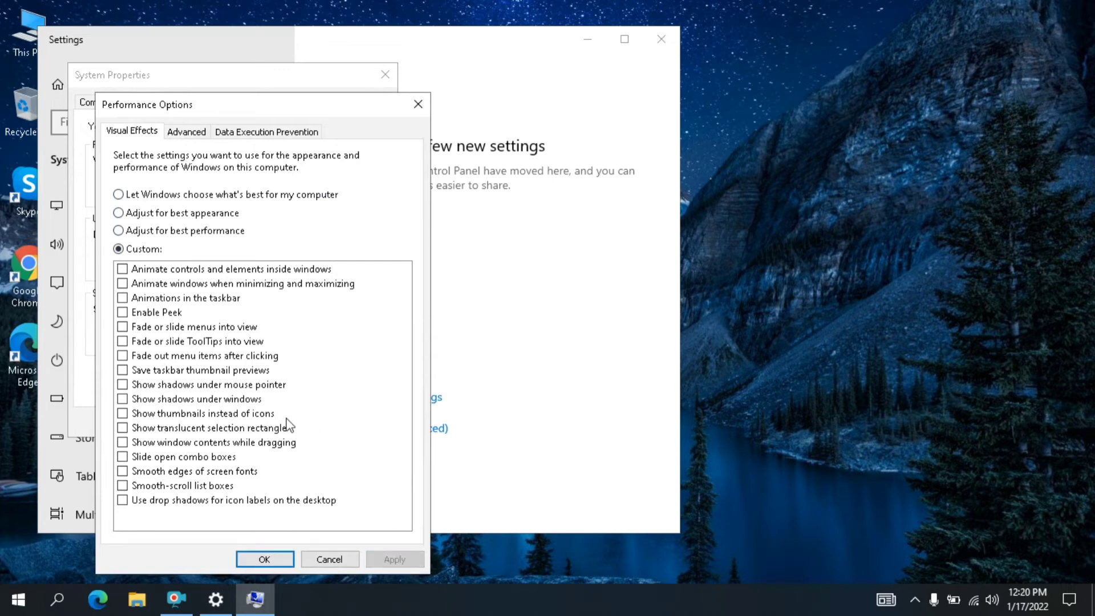
pyautogui.click(285, 562)
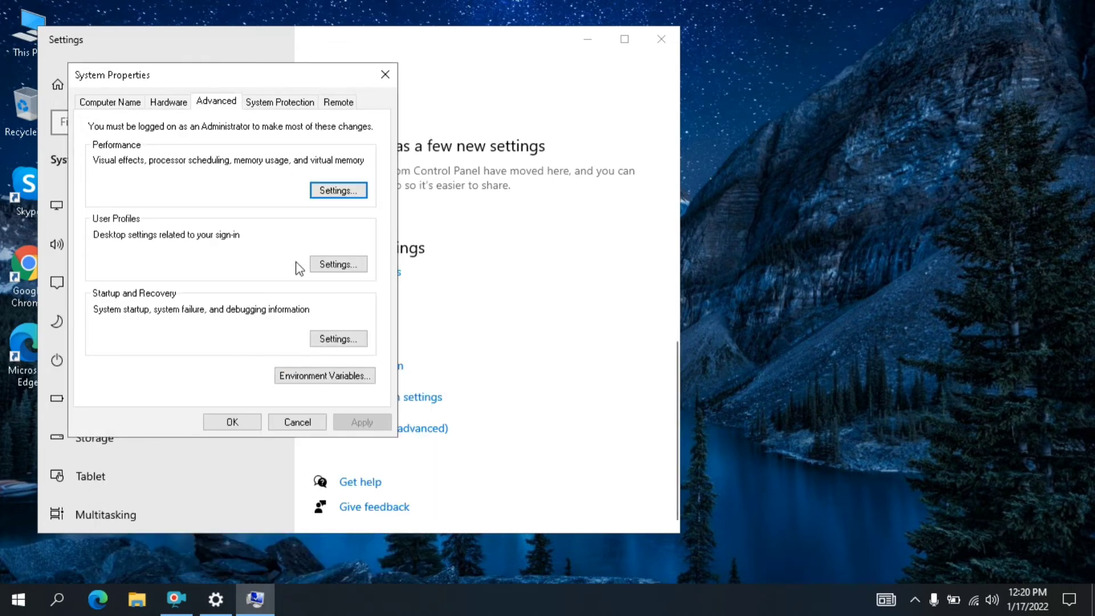
pyautogui.click(247, 421)
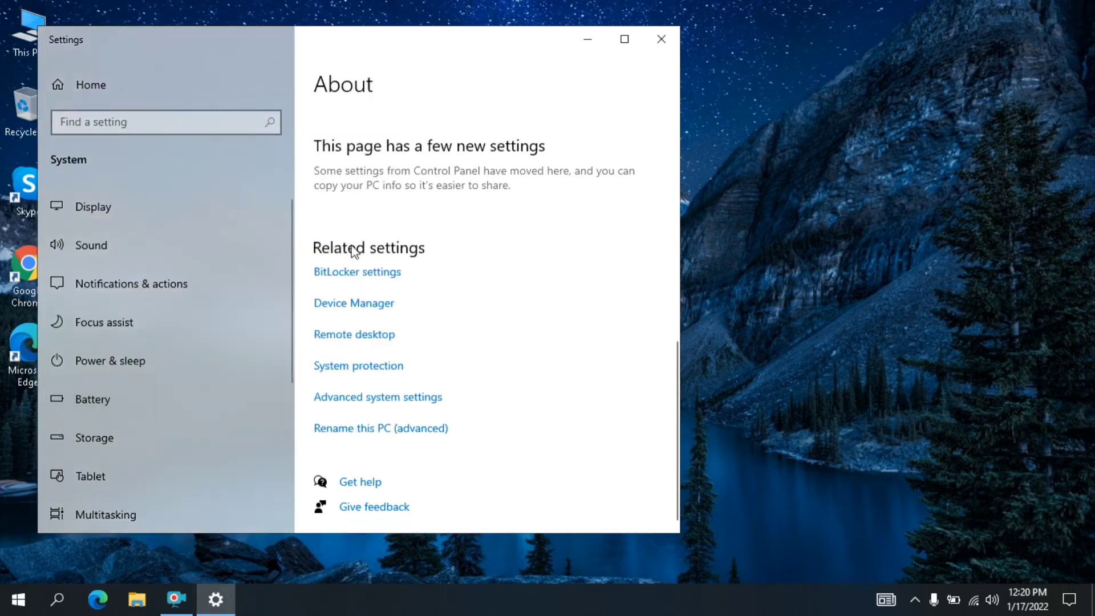
pyautogui.click(661, 46)
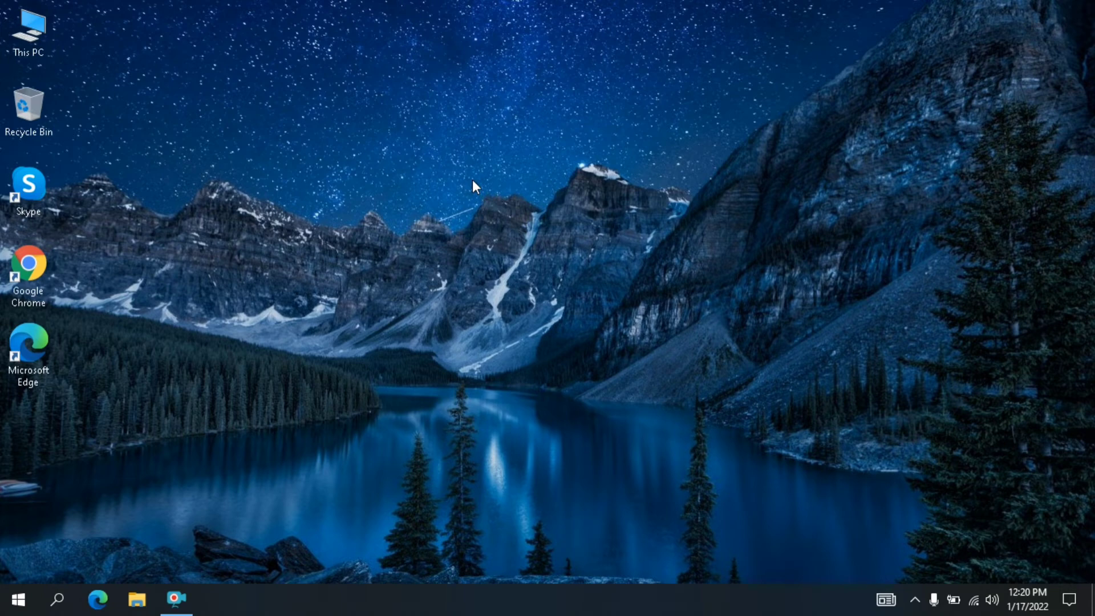
# - Open Task Manager from the taskbar
pyautogui.click(915, 599)
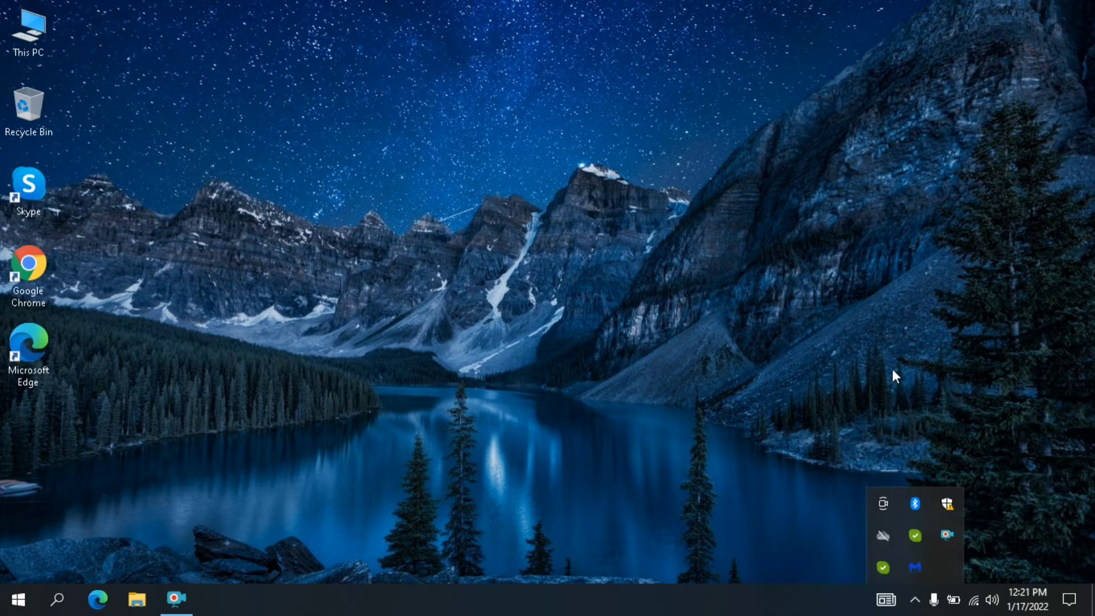
pyautogui.rightClick(892, 368)
pyautogui.click(580, 515)
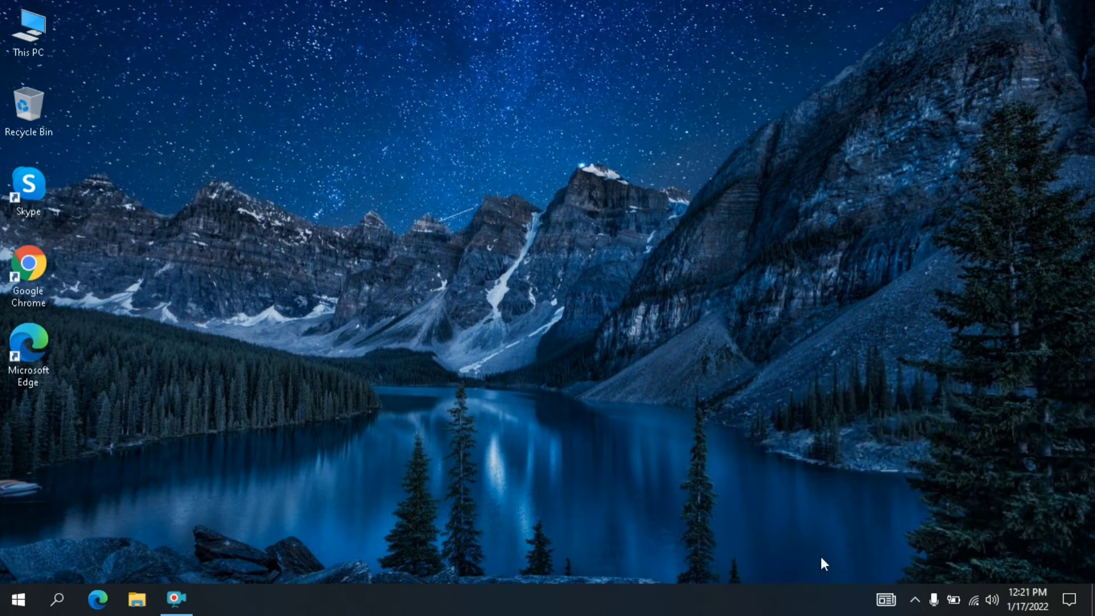
pyautogui.rightClick(913, 594)
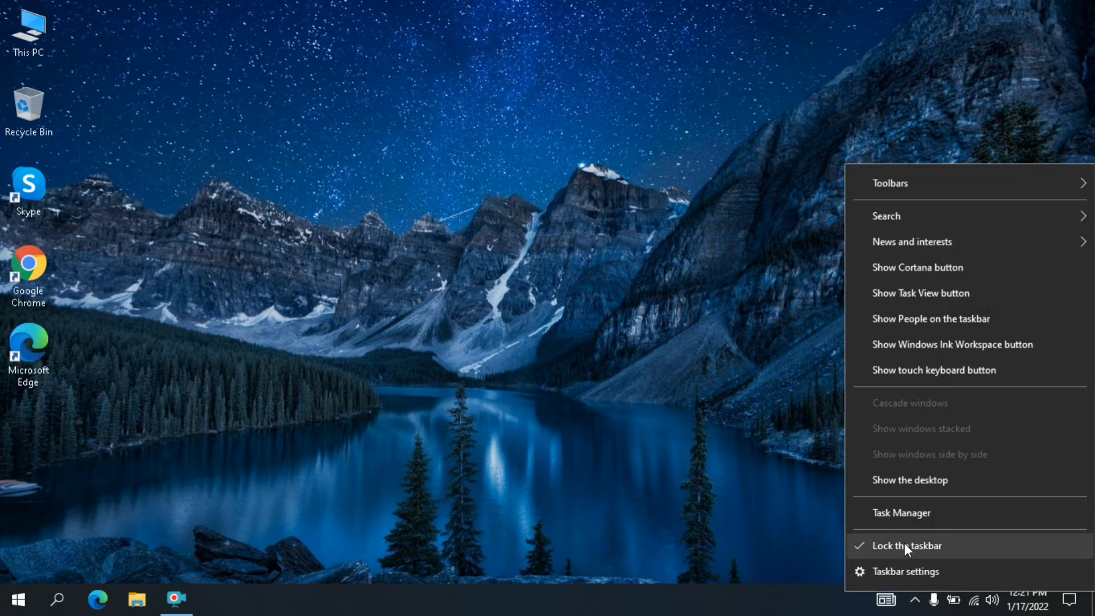
pyautogui.click(902, 512)
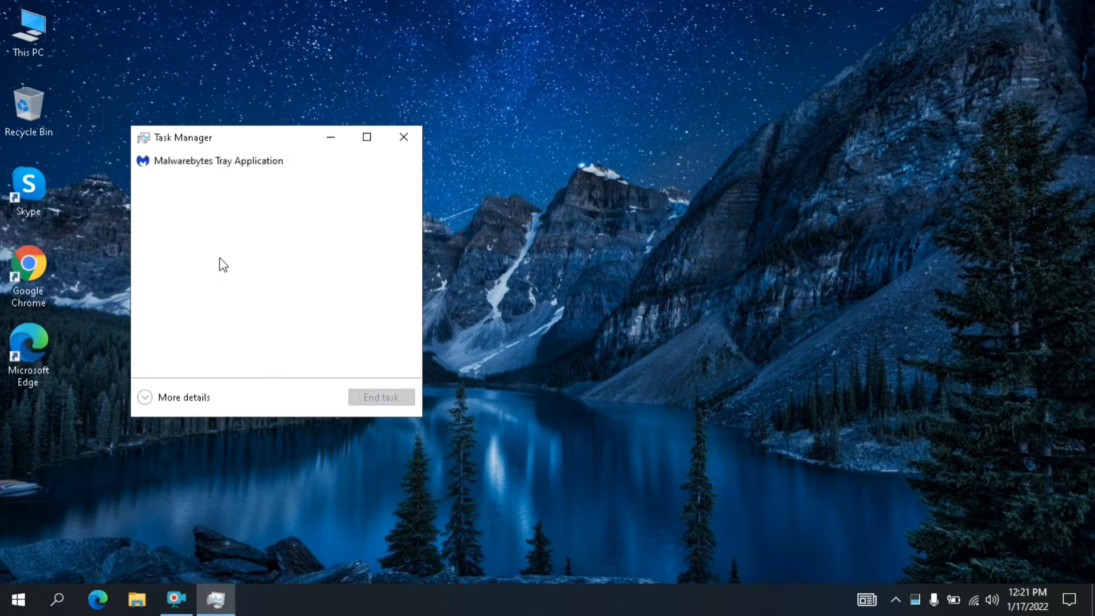
# - End the Malwarebytes Tray Application and a newly opened Microsoft Edge in Task Manager, and close Task Manager
pyautogui.click(224, 165)
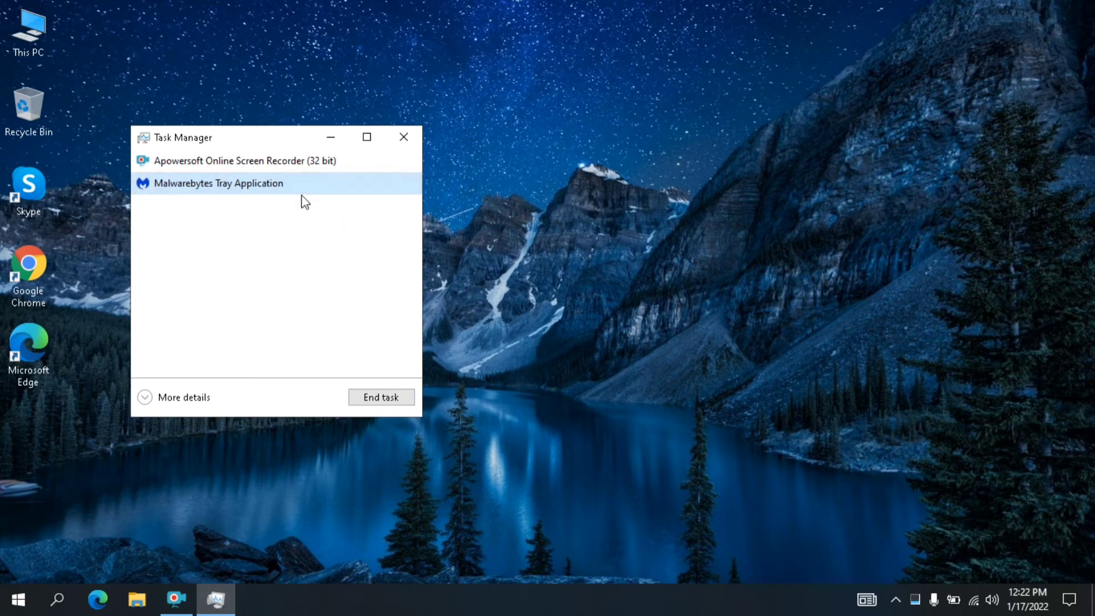
pyautogui.click(393, 397)
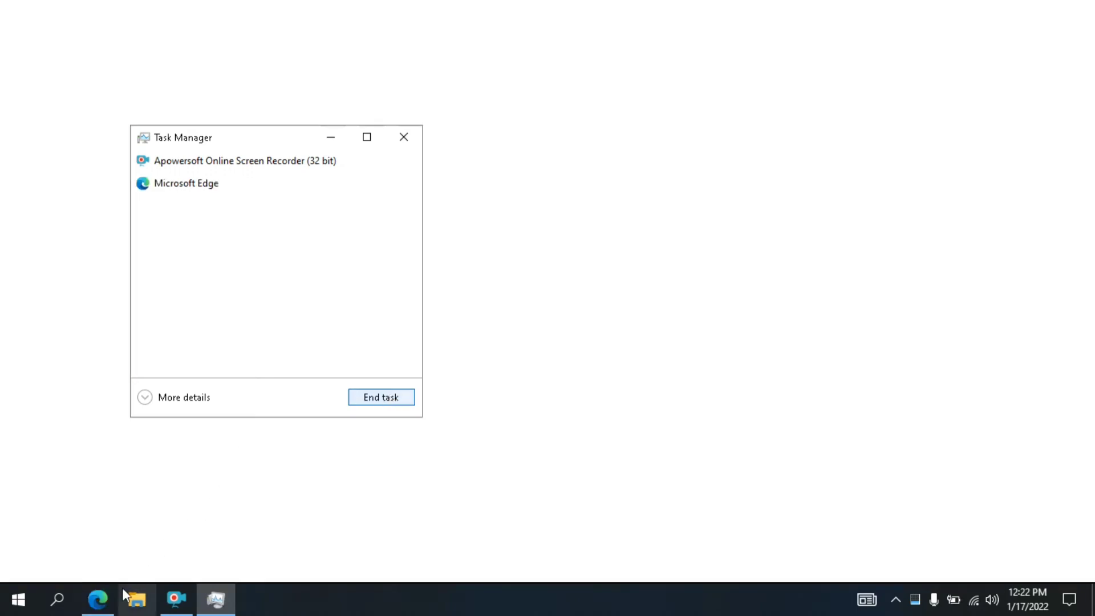
pyautogui.moveTo(97, 599)
pyautogui.click(165, 485)
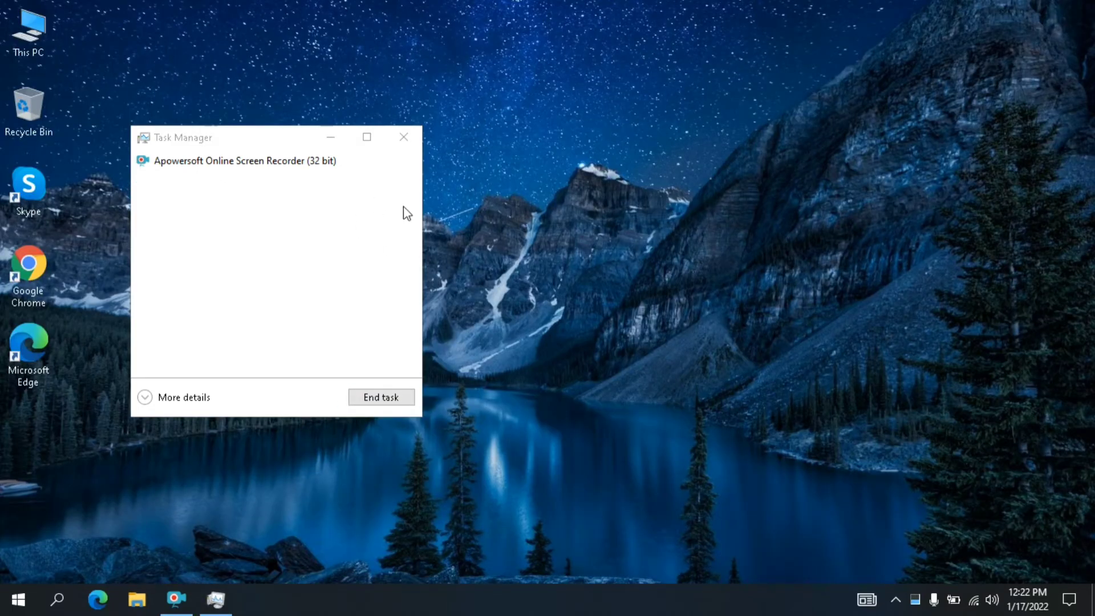
pyautogui.click(403, 393)
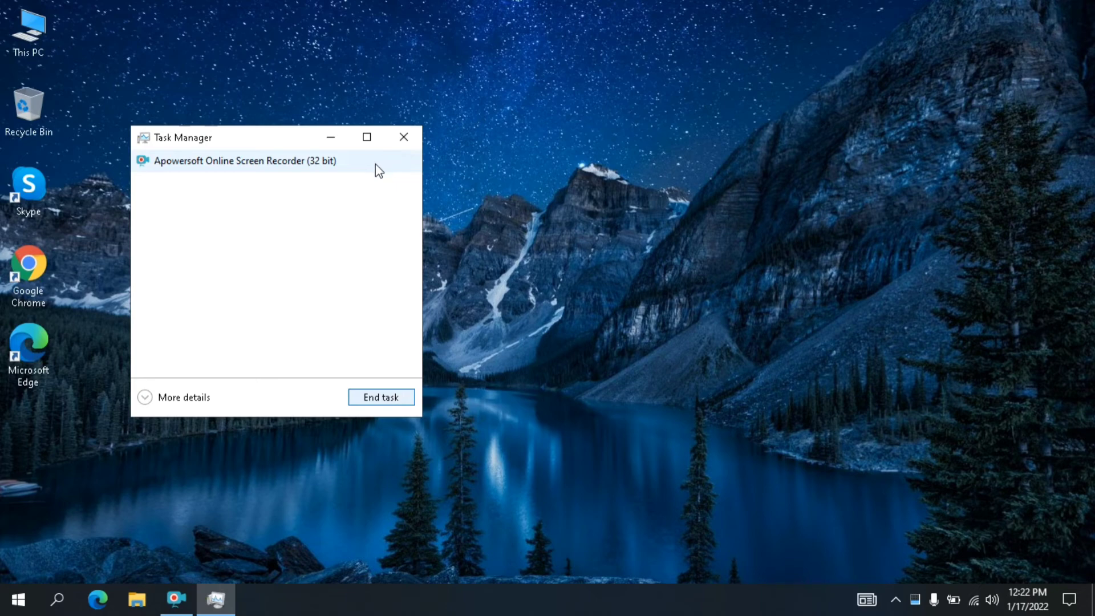
pyautogui.click(403, 138)
# - Refresh the desktop twice
pyautogui.rightClick(487, 101)
pyautogui.click(508, 145)
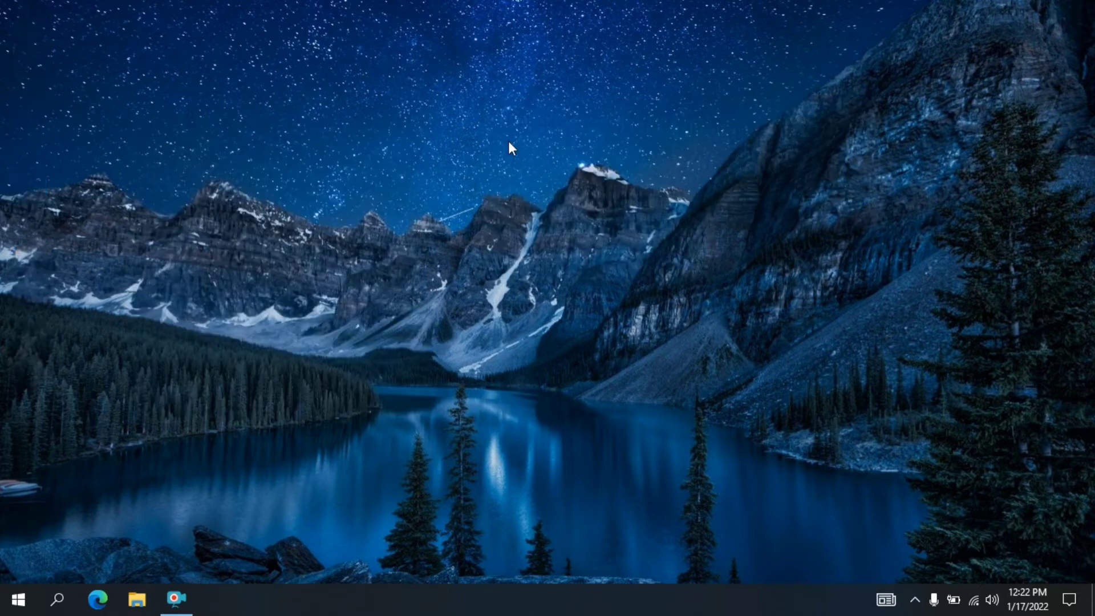
pyautogui.rightClick(453, 91)
pyautogui.click(475, 147)
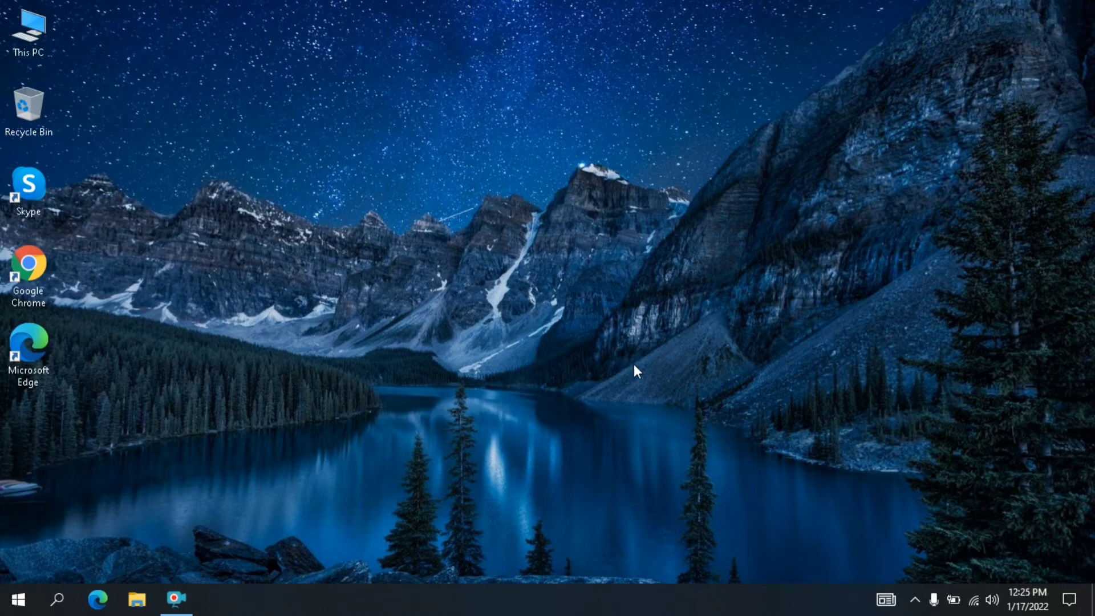
# - Unlink the OneDrive account from this PC in the account section of the OneDrive settings
pyautogui.click(914, 597)
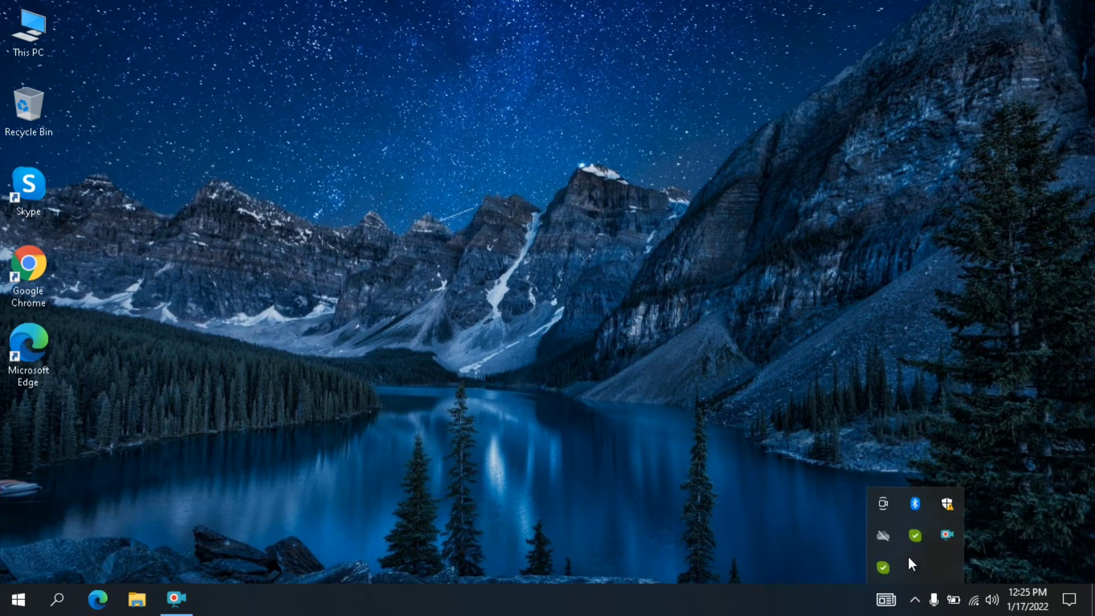
pyautogui.click(885, 537)
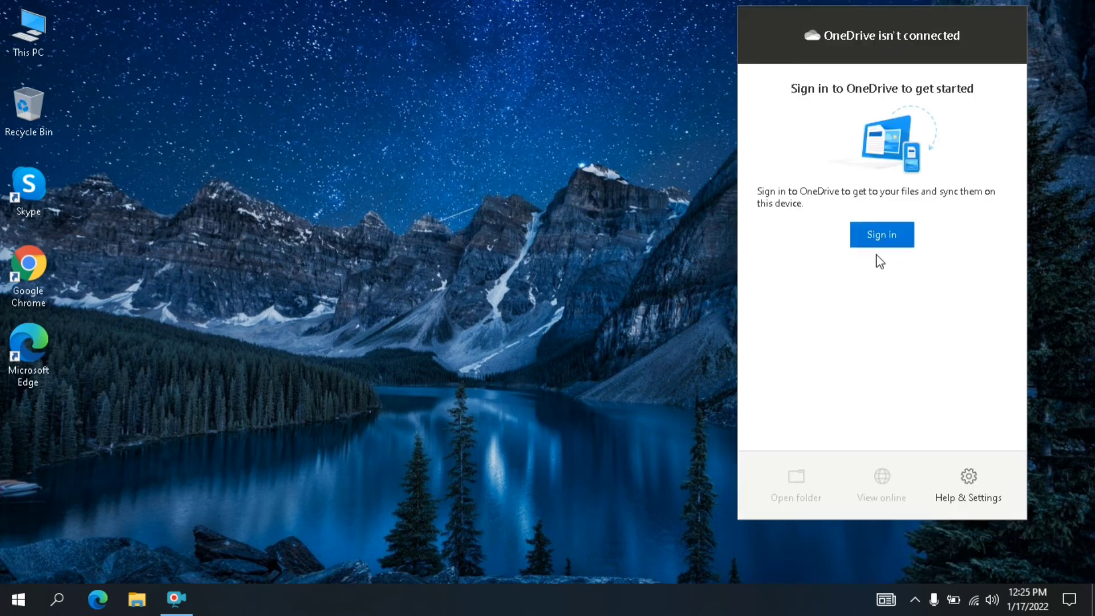
pyautogui.click(972, 484)
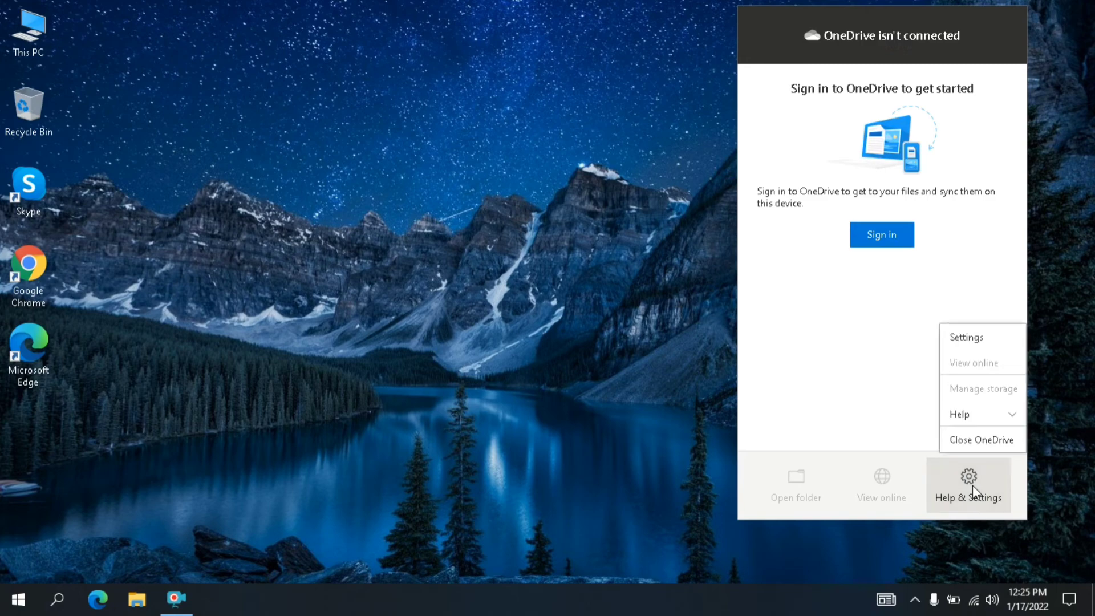
pyautogui.click(974, 338)
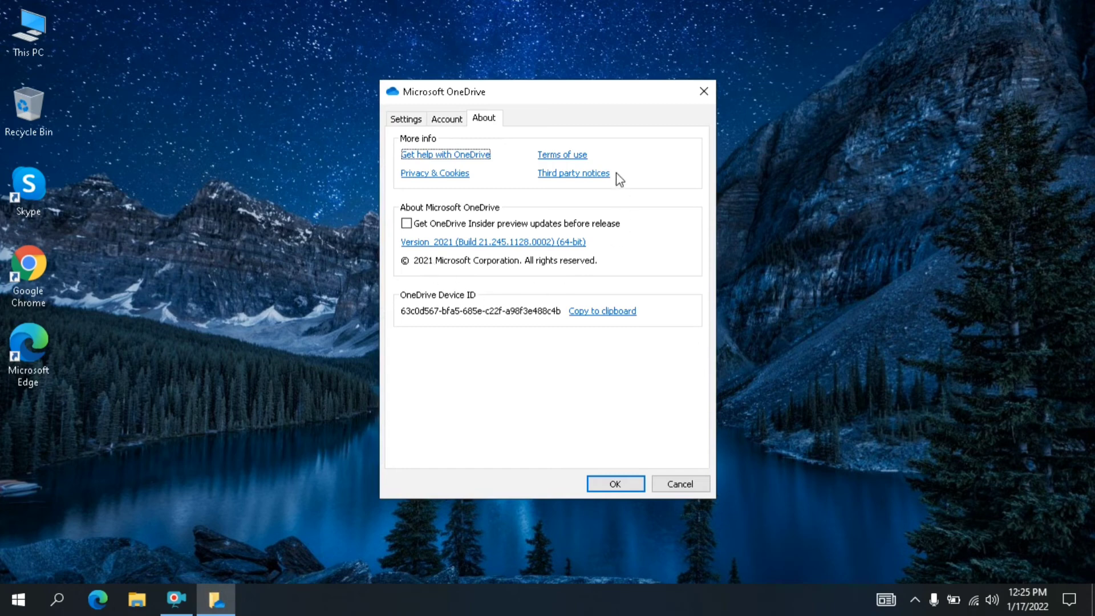
pyautogui.click(448, 119)
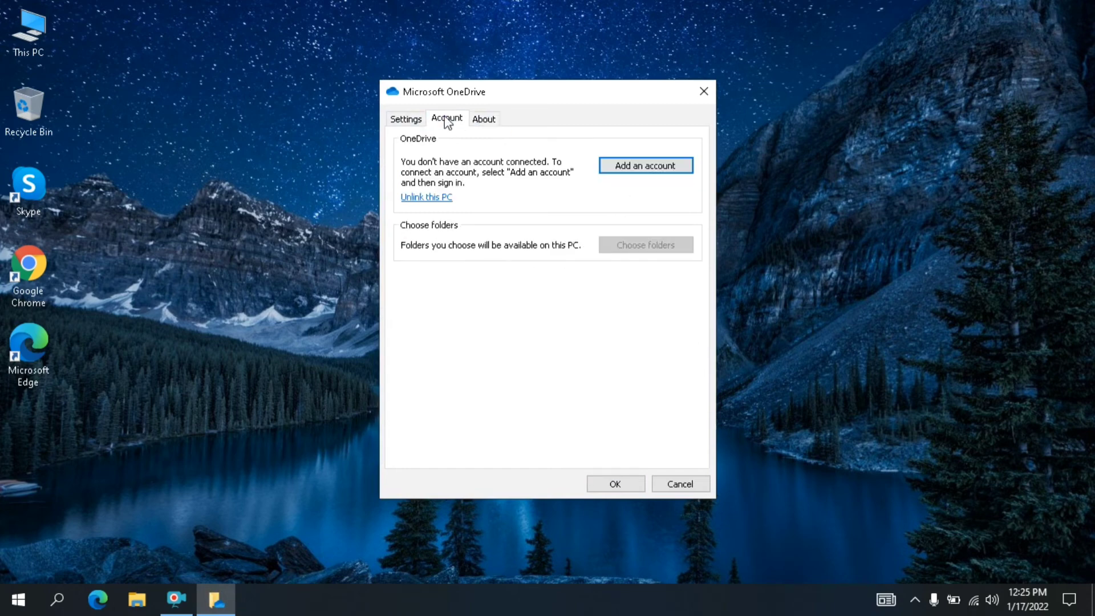
pyautogui.click(438, 197)
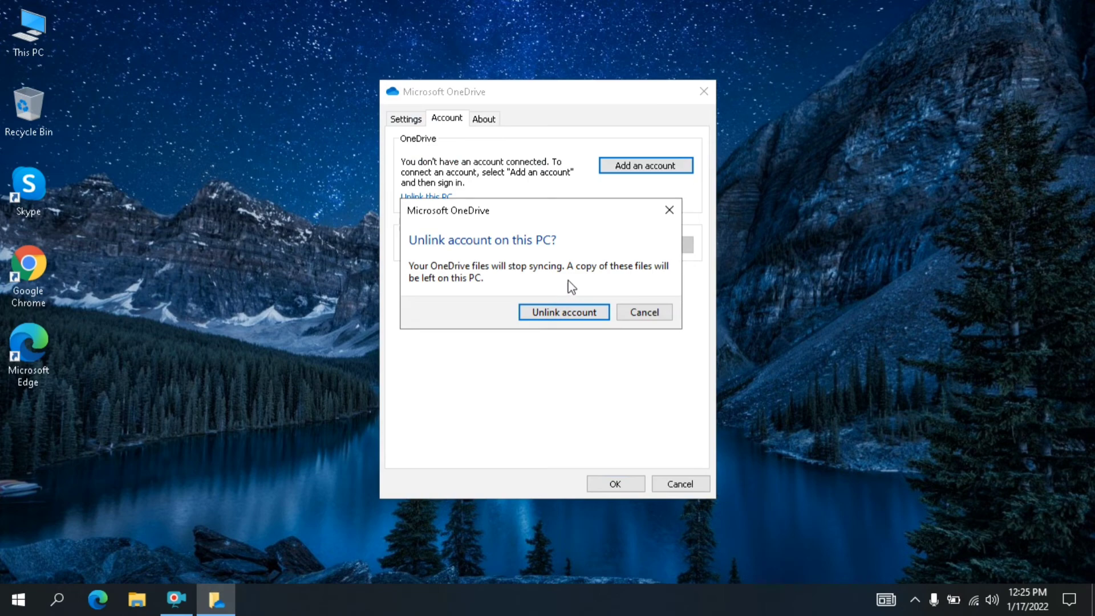
pyautogui.click(545, 312)
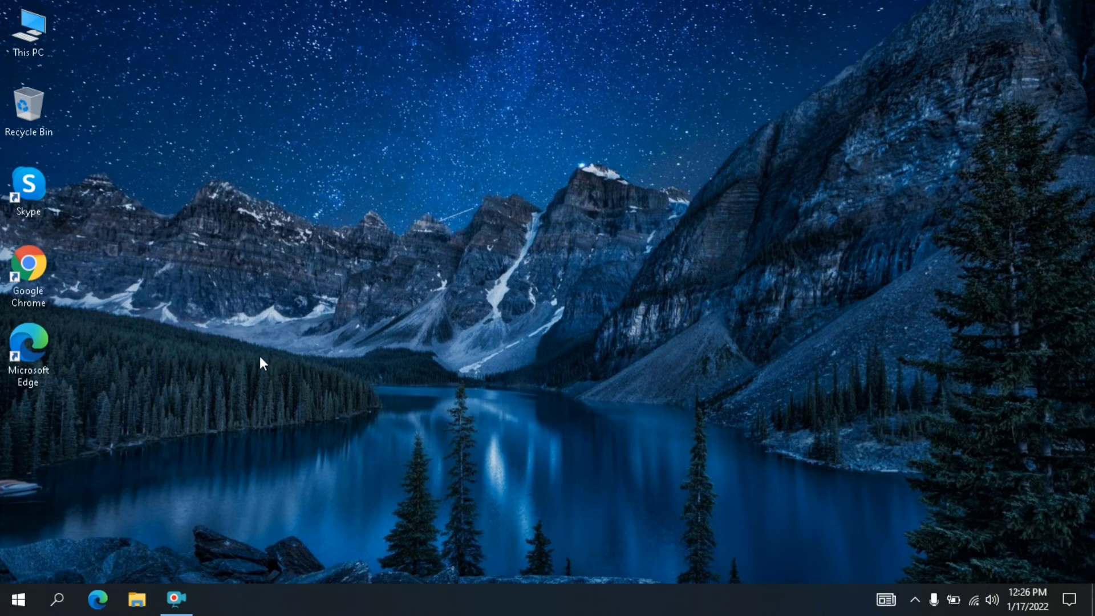
# - Open the Notifications & actions page of the Windows System settings
pyautogui.rightClick(17, 596)
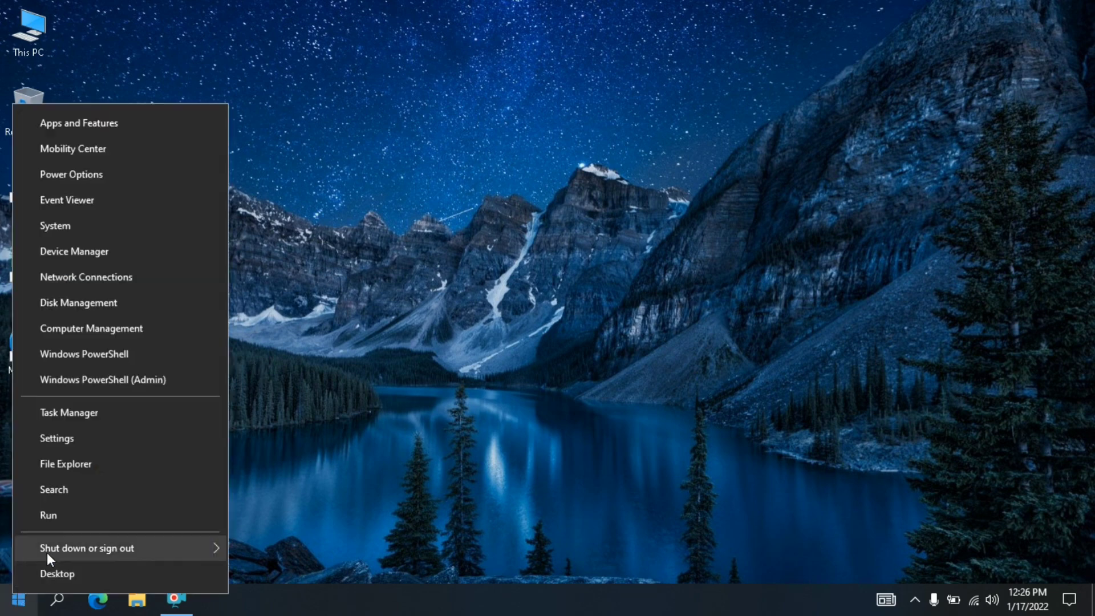
pyautogui.click(77, 440)
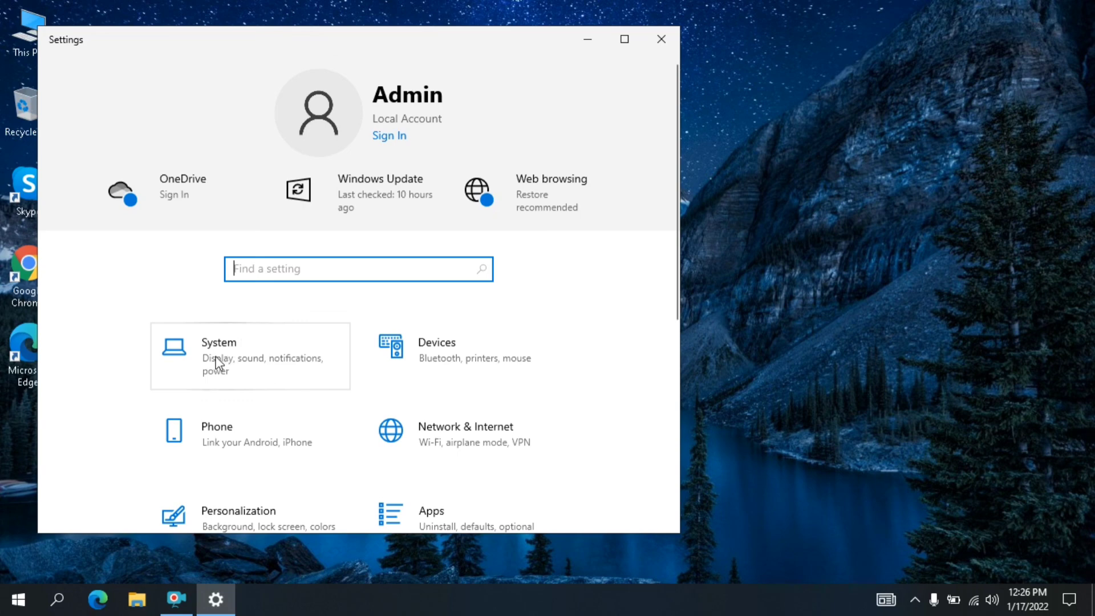
pyautogui.click(216, 357)
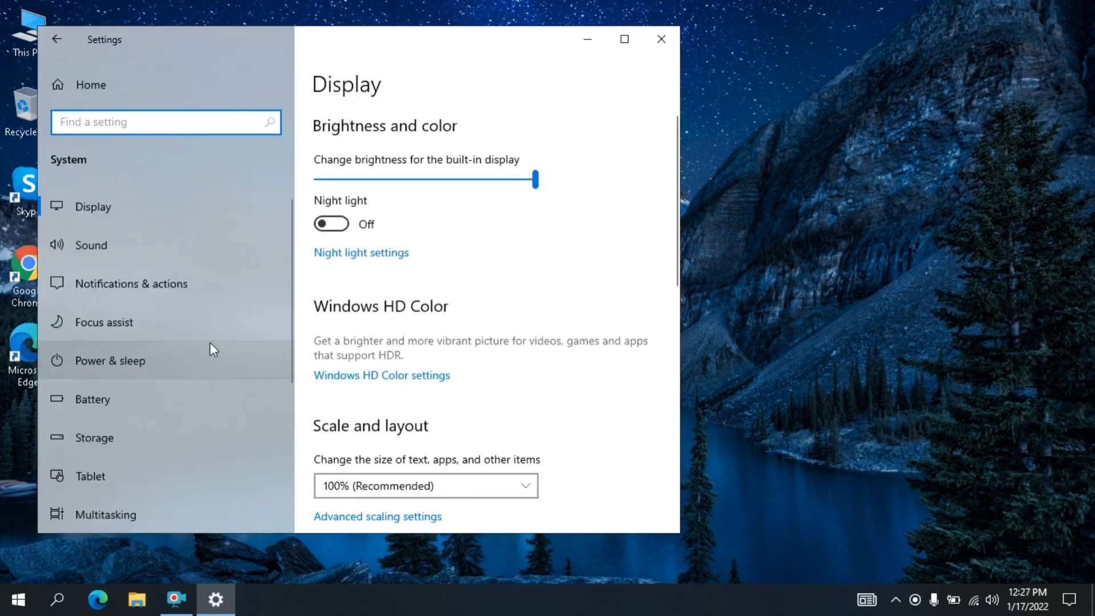
pyautogui.click(184, 283)
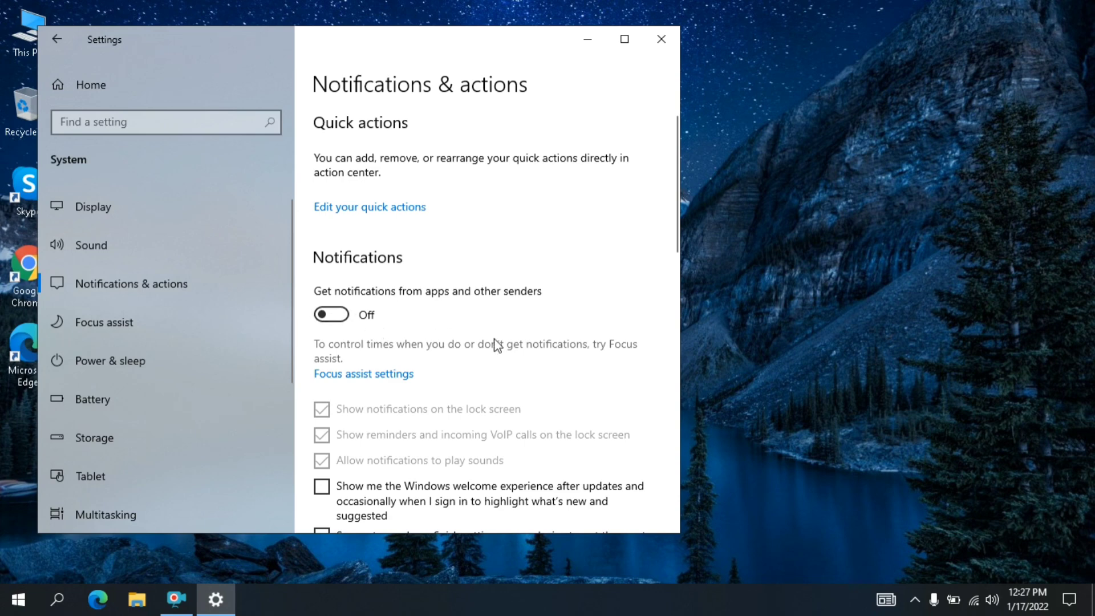
# - Switch notifications from apps and other senders on and back off, look through the remaining notification options, and close Settings
pyautogui.click(345, 315)
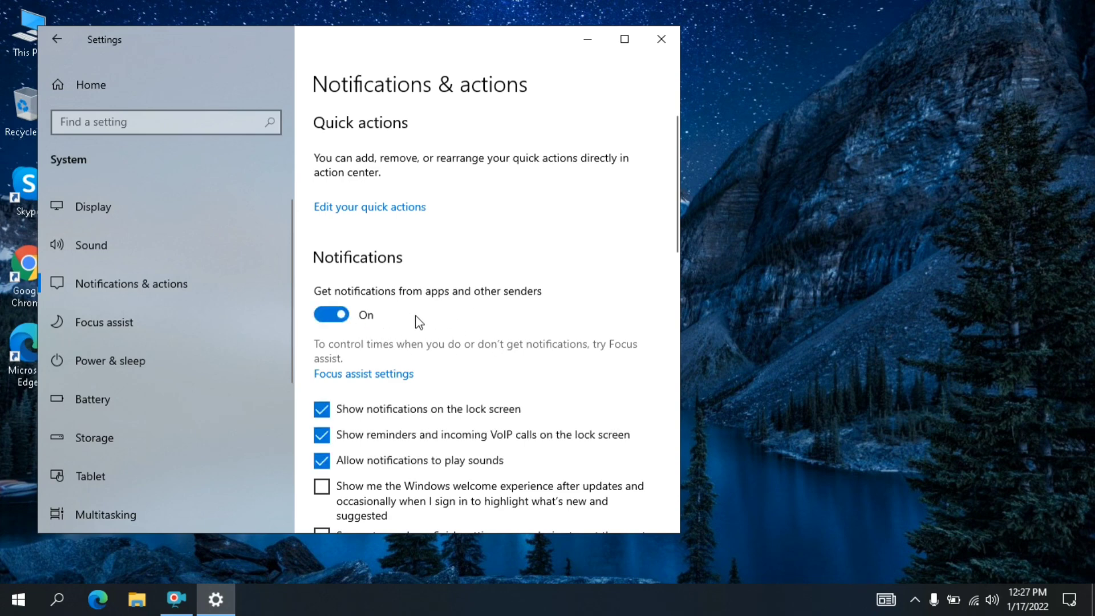
pyautogui.moveTo(334, 317); pyautogui.dragTo(325, 322)
pyautogui.scroll(-5, 310, 394)
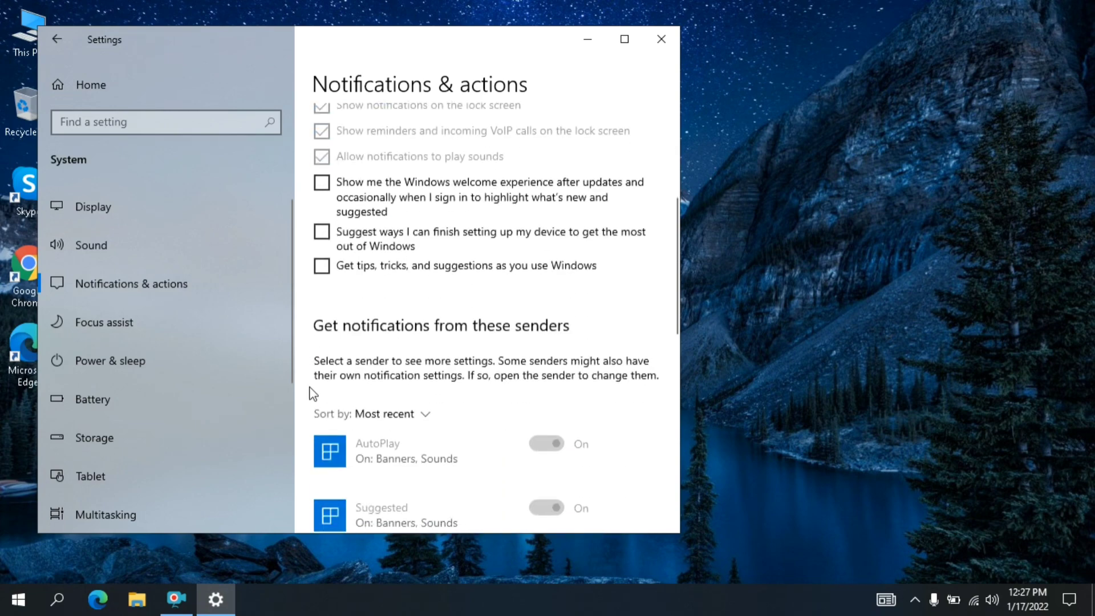
pyautogui.scroll(-10, 311, 393)
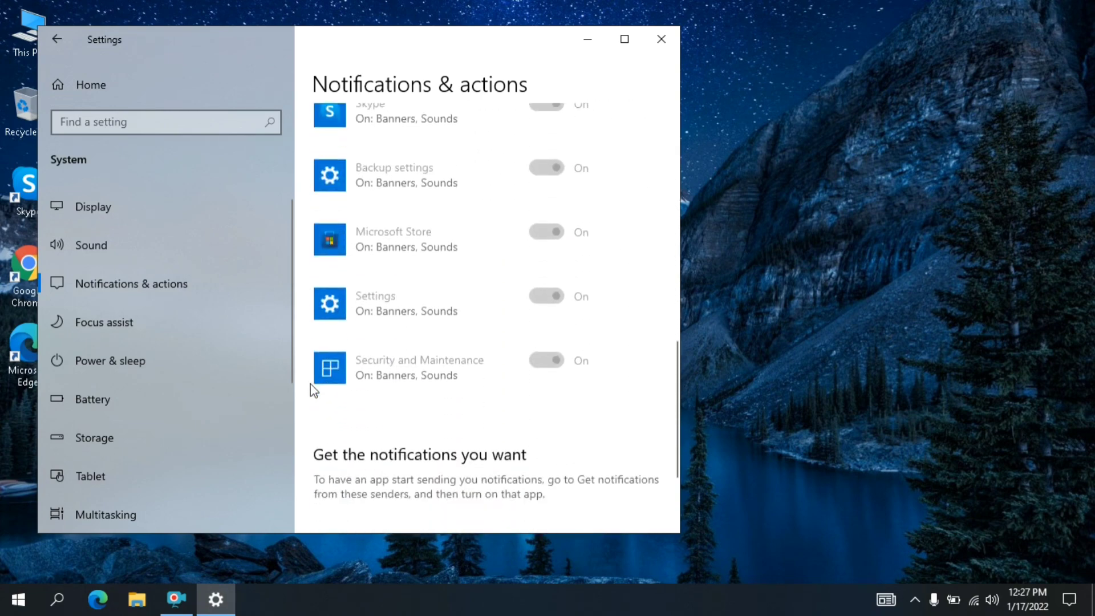
pyautogui.scroll(9, 310, 386)
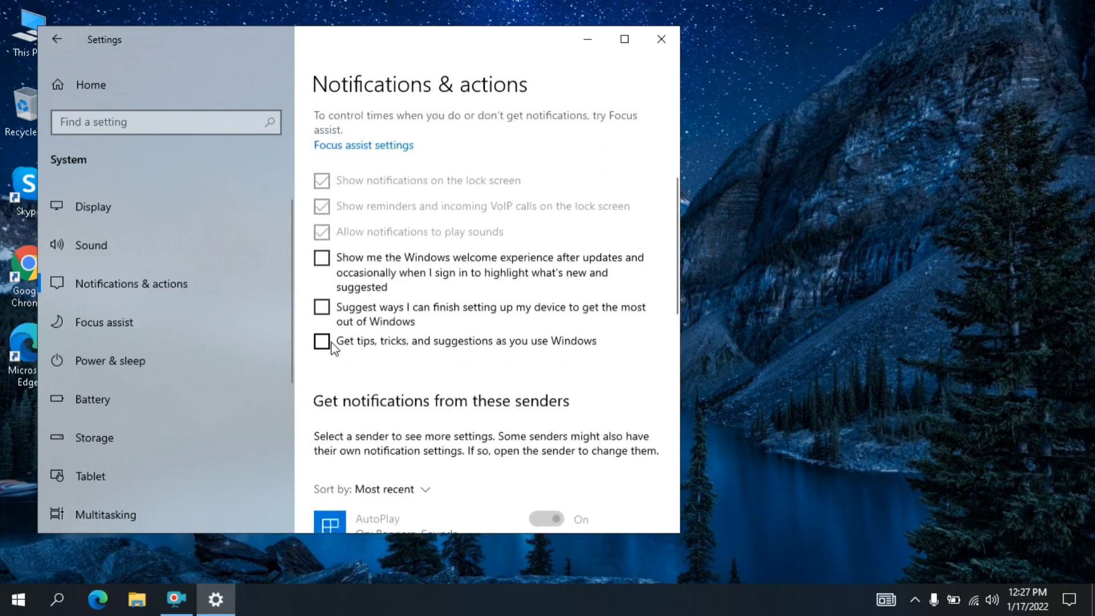
pyautogui.scroll(-10, 359, 360)
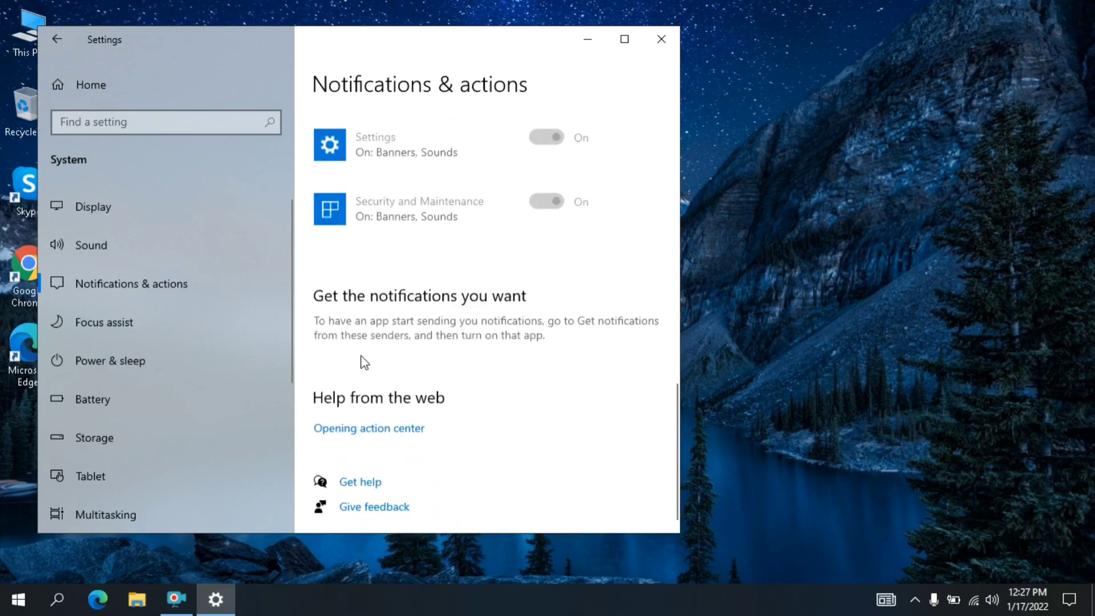
pyautogui.click(662, 39)
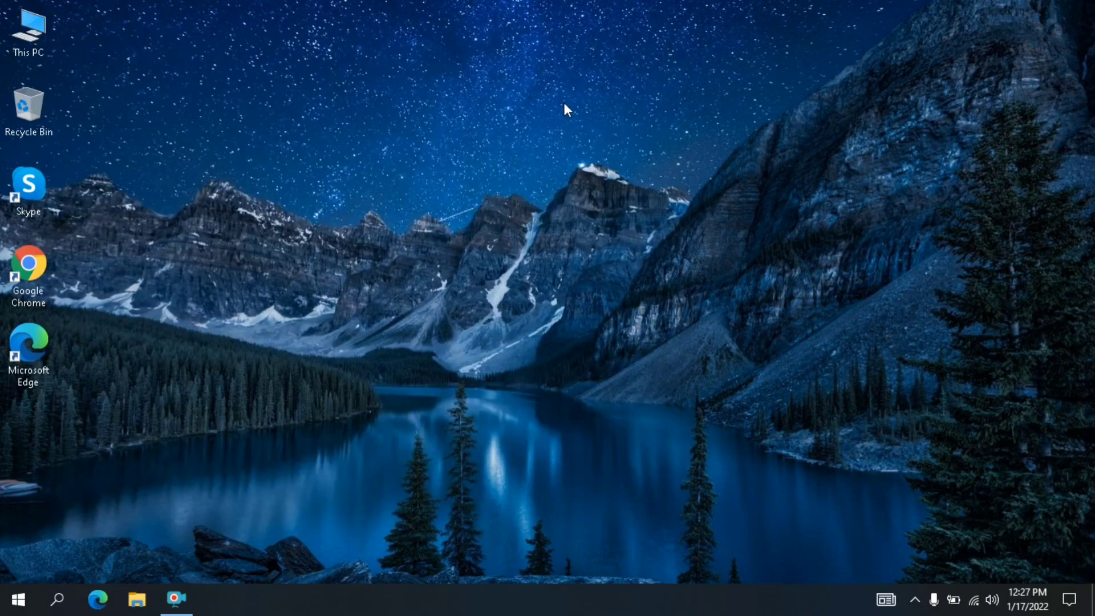